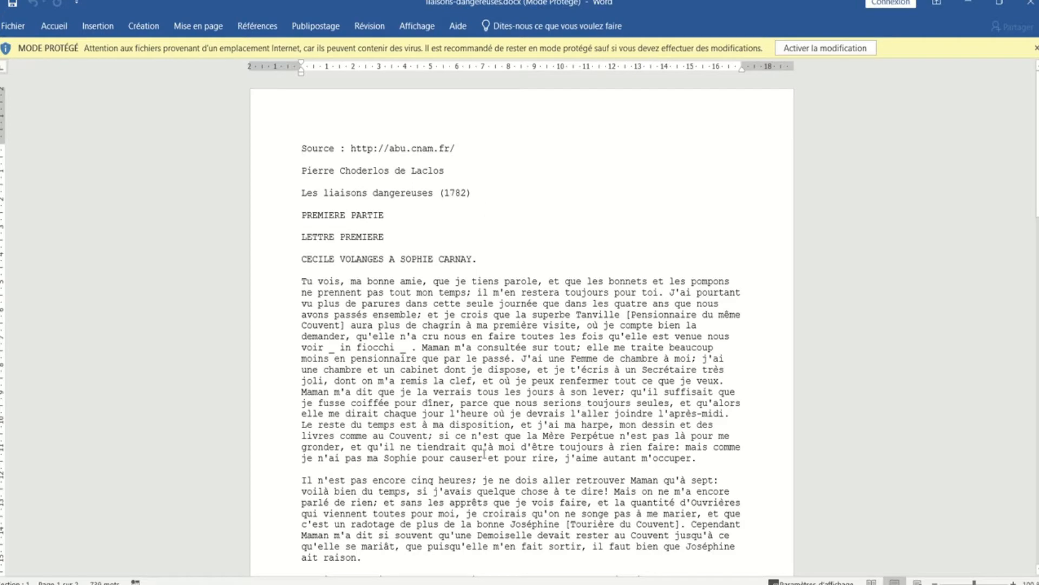
Look over the protected document and enable editing.
scroll(346, 362, "down", 15)
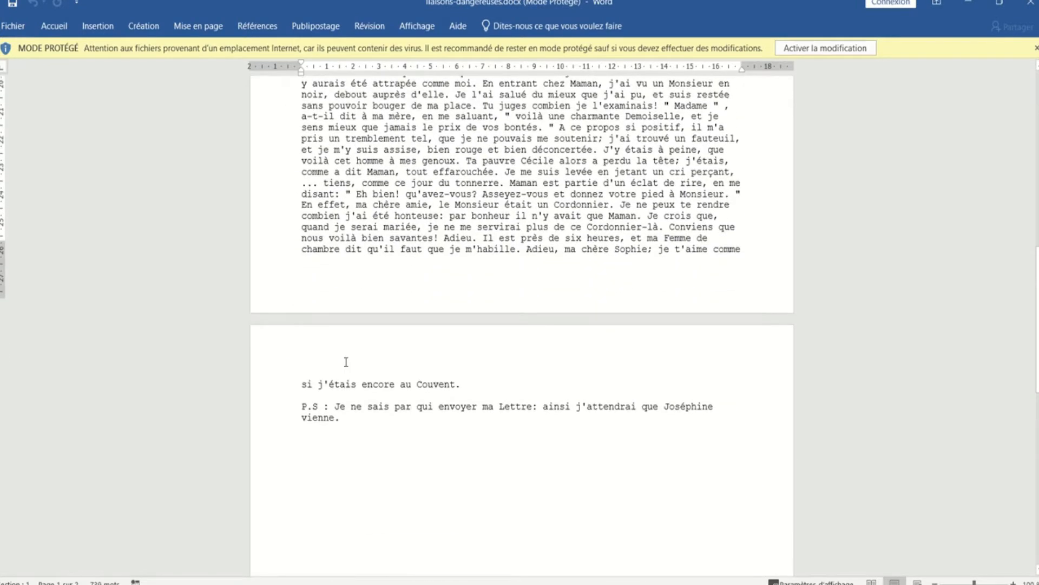
scroll(346, 362, "up", 5)
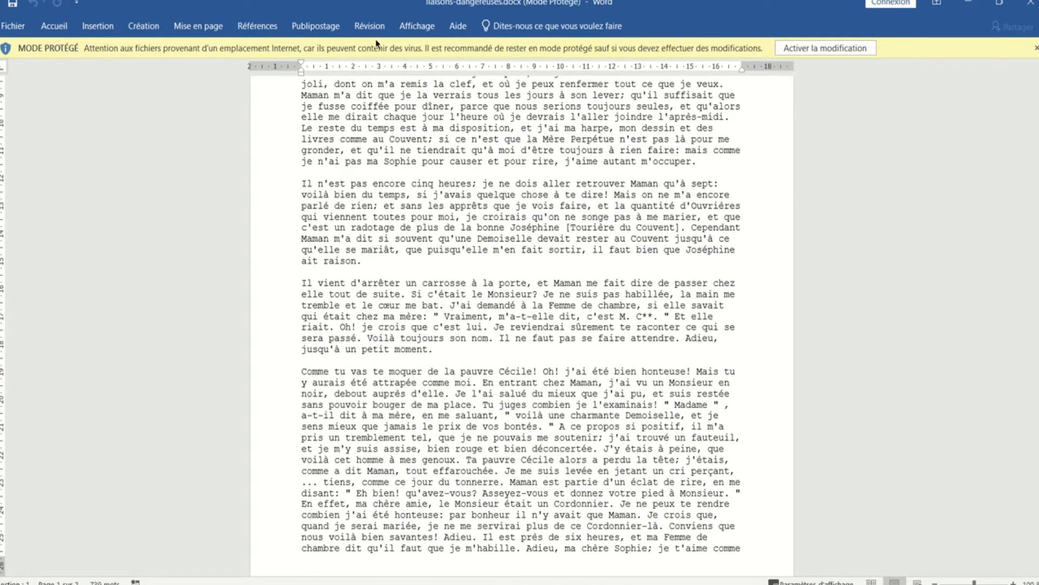
left_click(810, 50)
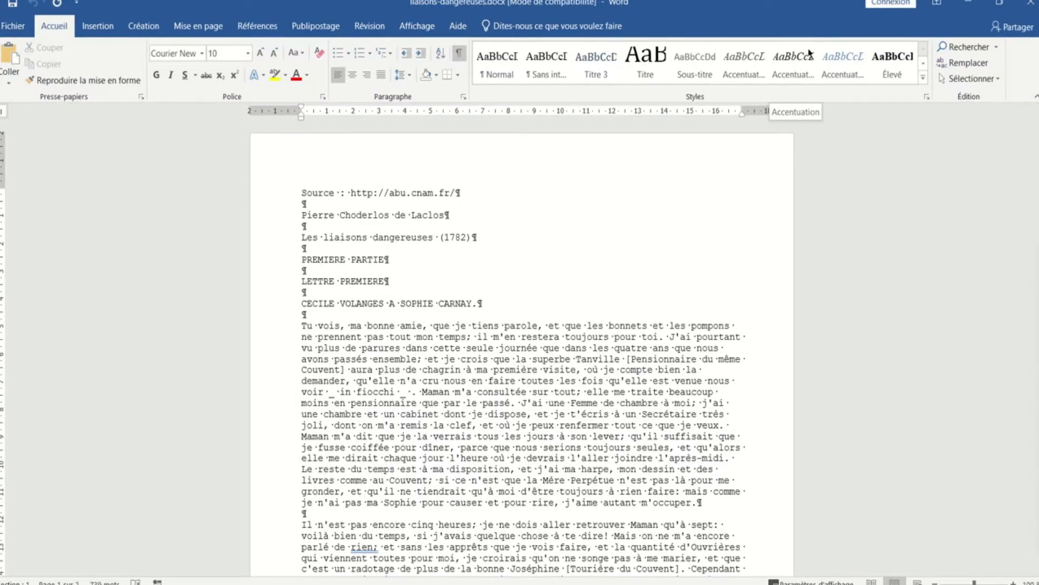
Start saving a copy of the document and choose the Documents > TIC1 > Word folder as its location.
left_click(13, 26)
left_click(20, 156)
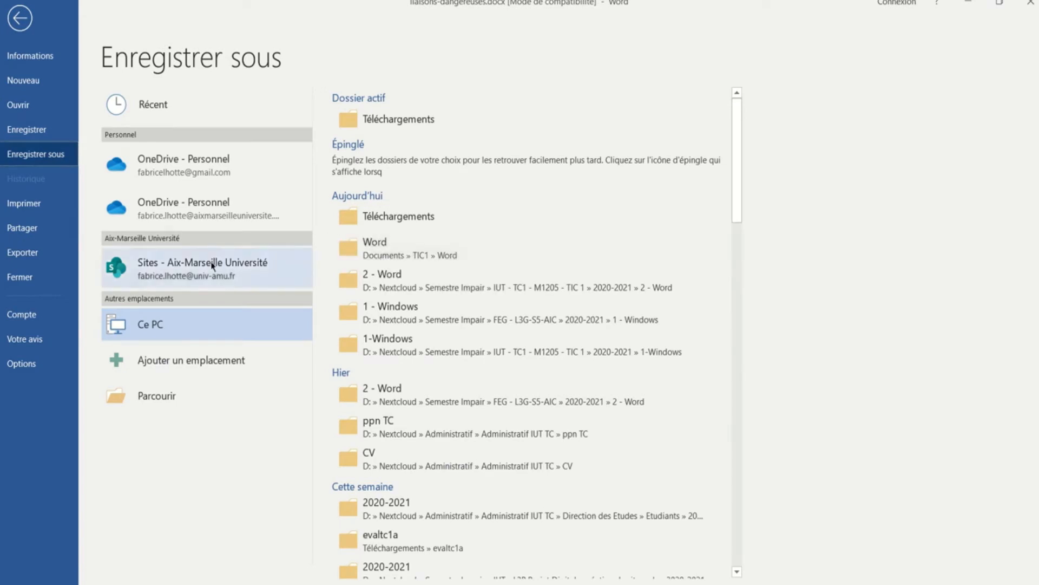
left_click(185, 395)
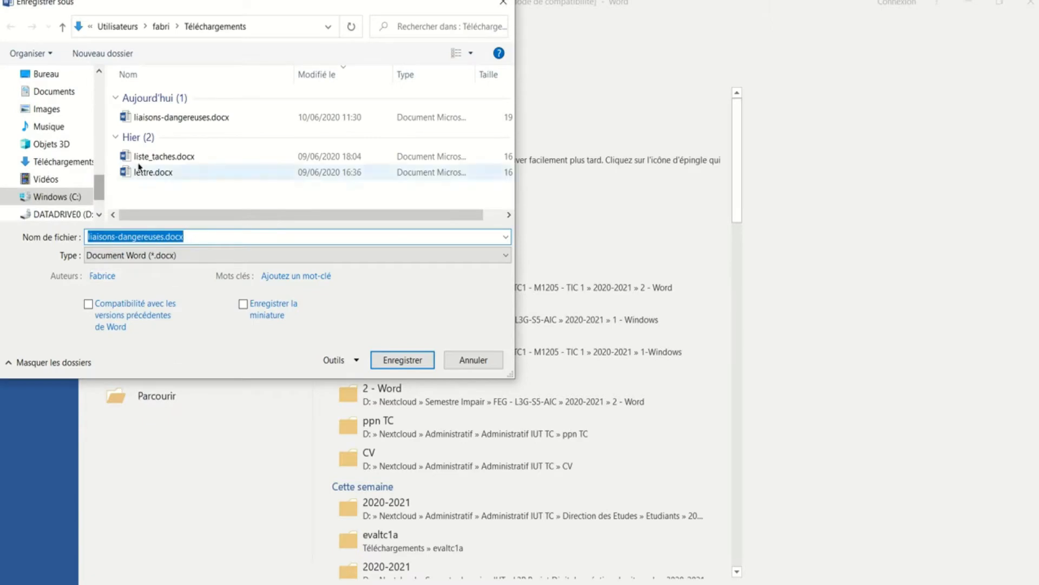
scroll(60, 107, "up", 3)
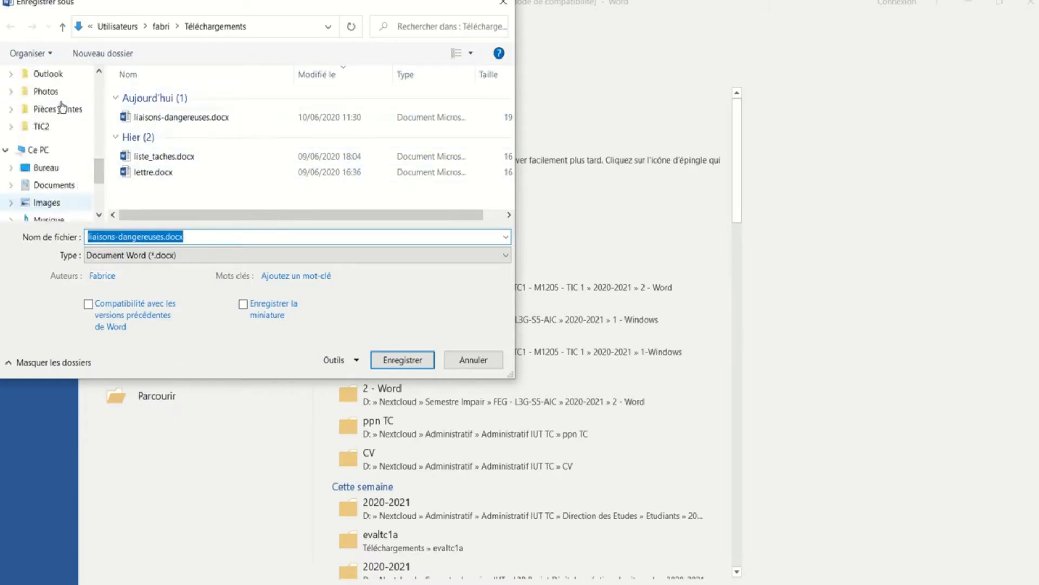
scroll(61, 107, "up", 2)
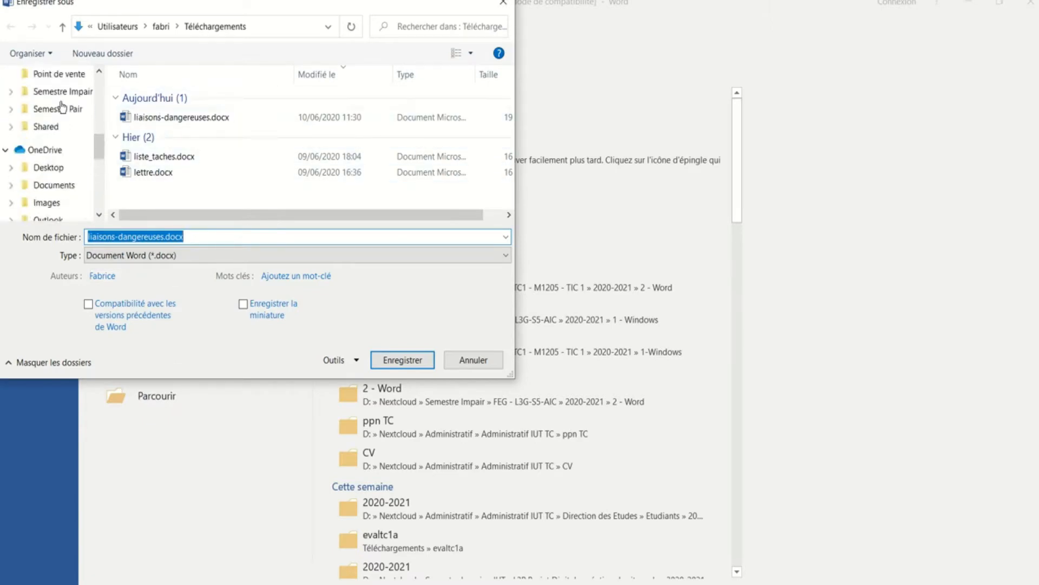
scroll(62, 107, "up", 3)
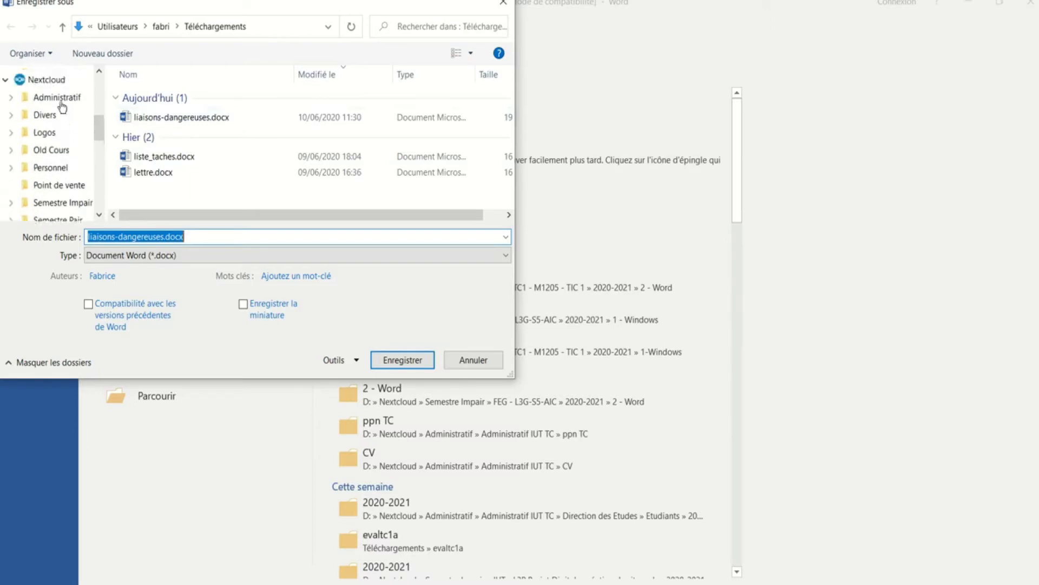
scroll(62, 107, "up", 4)
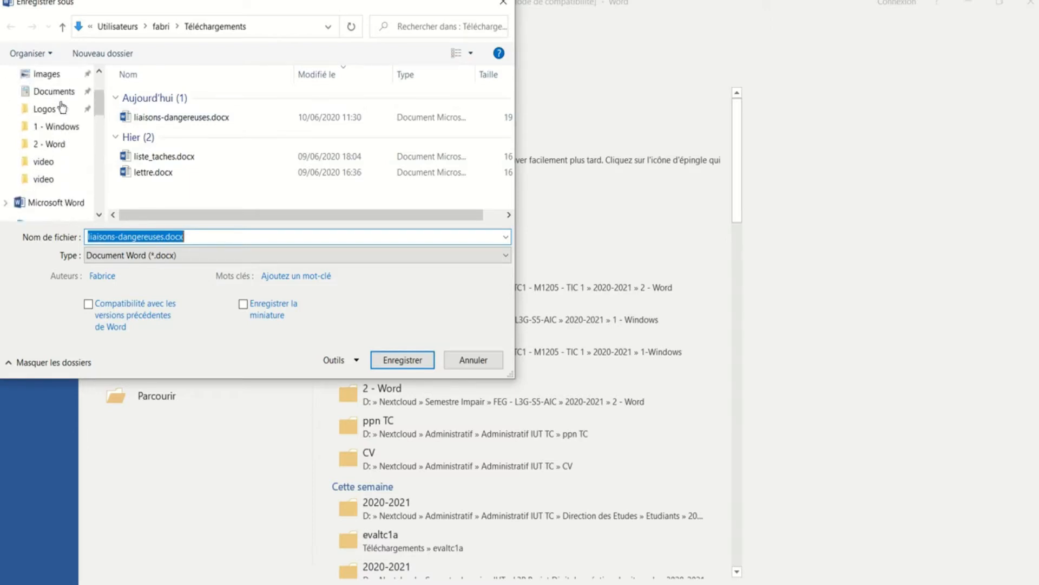
left_click(62, 98)
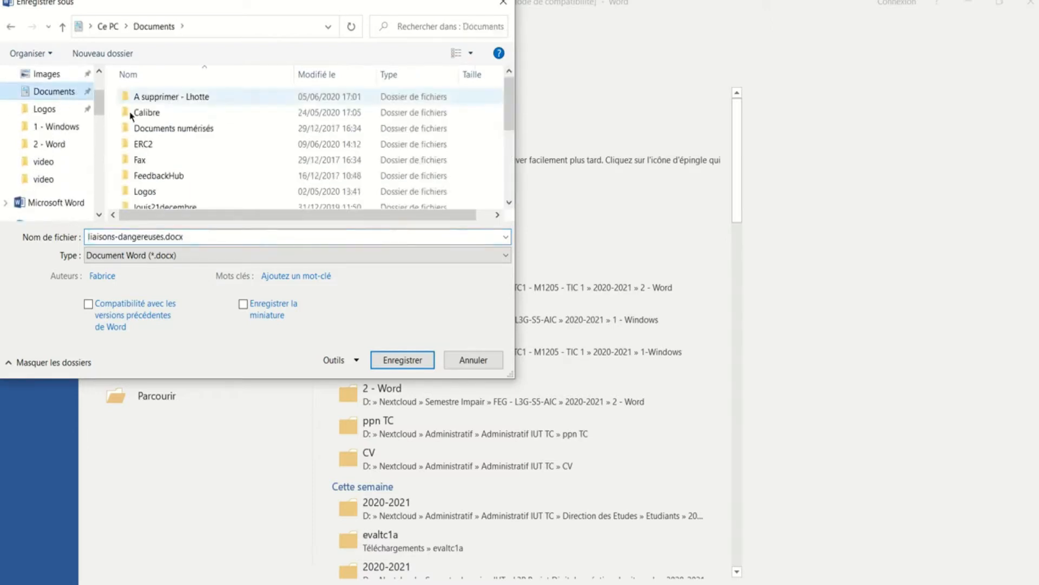
scroll(149, 158, "down", 2)
scroll(150, 158, "down", 1)
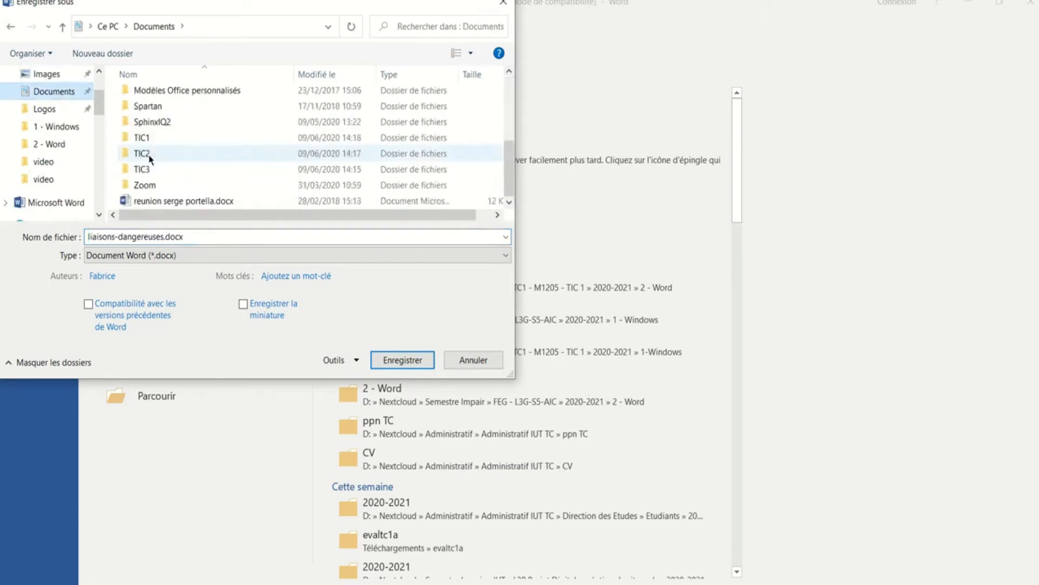
left_click(148, 157)
double_click(146, 139)
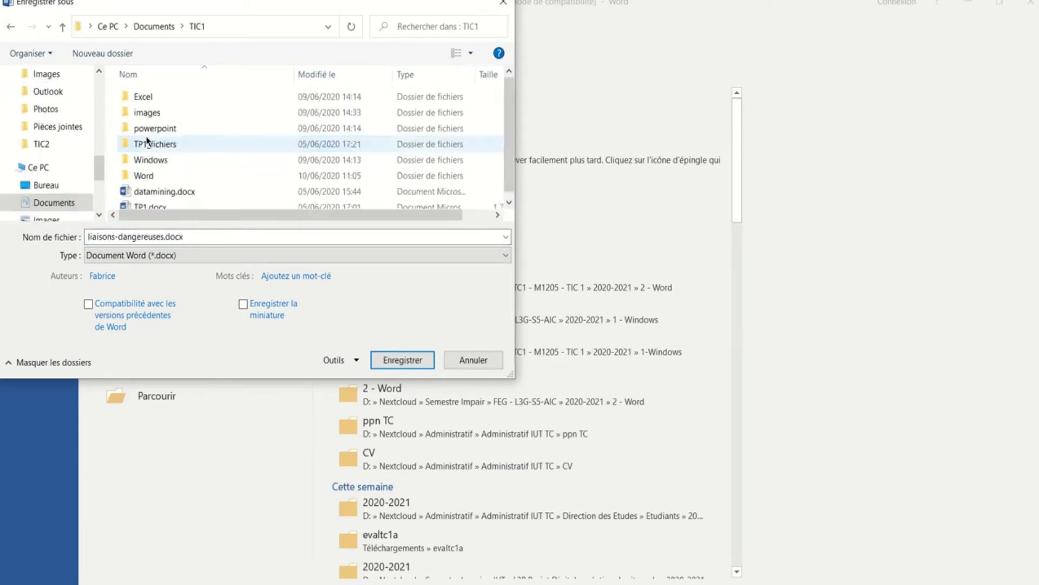
double_click(145, 175)
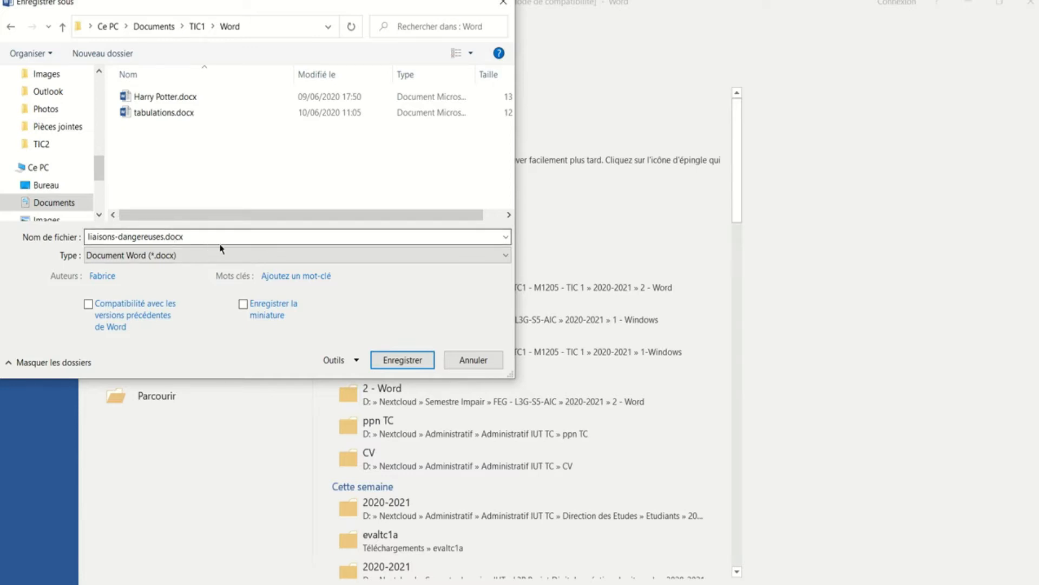
Save the copy as "2colonnes" and accept the upgrade to the newest file format.
left_click(165, 237)
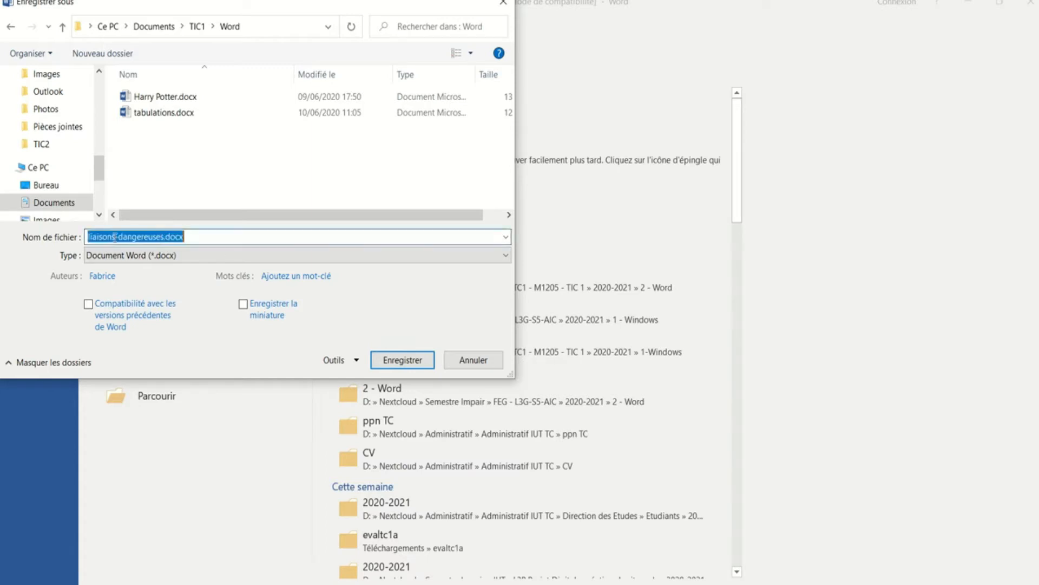
left_click(107, 237)
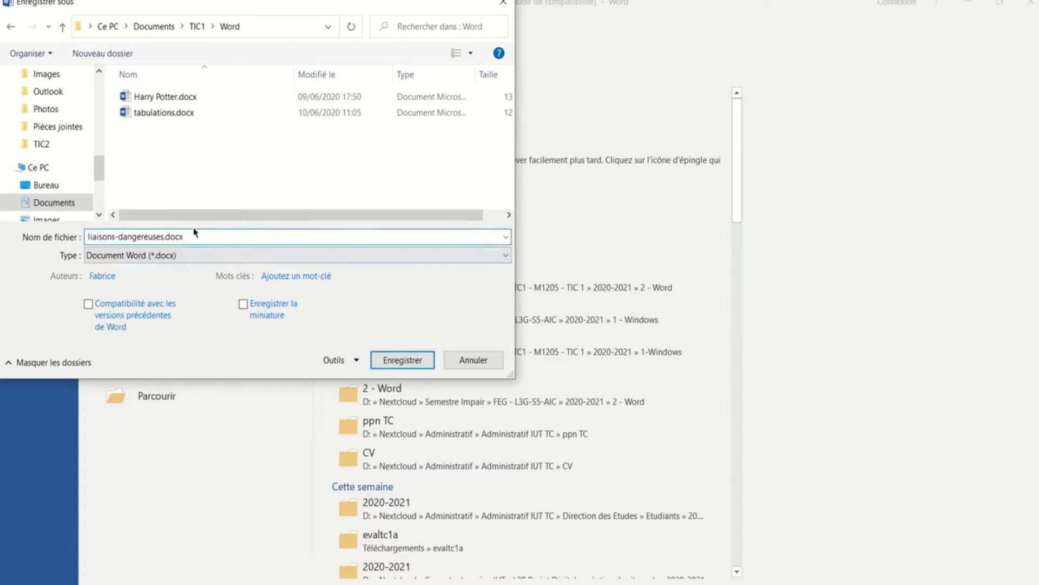
left_click(208, 239)
type("2")
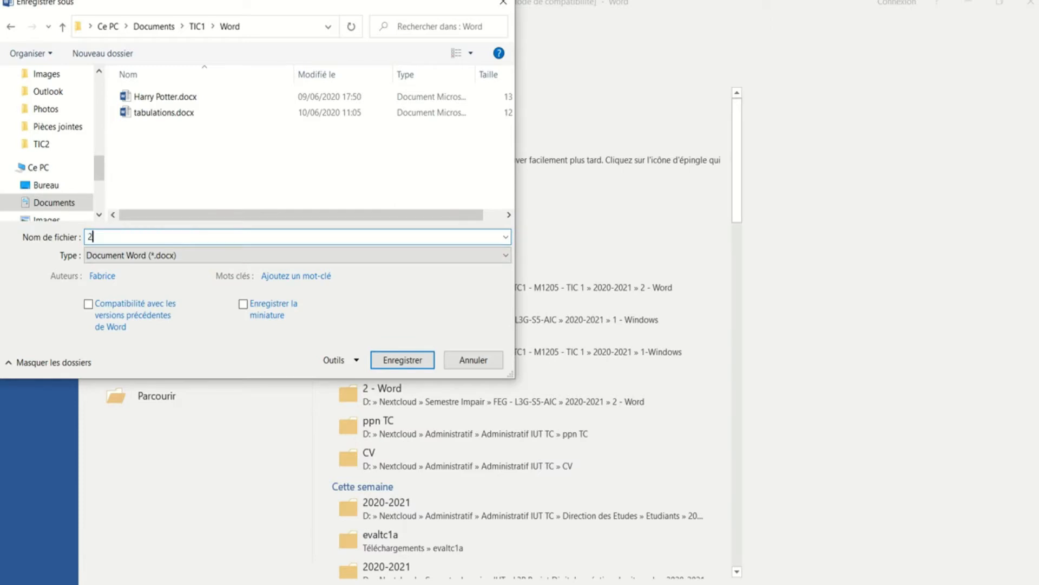
type("colonnes")
key("Return")
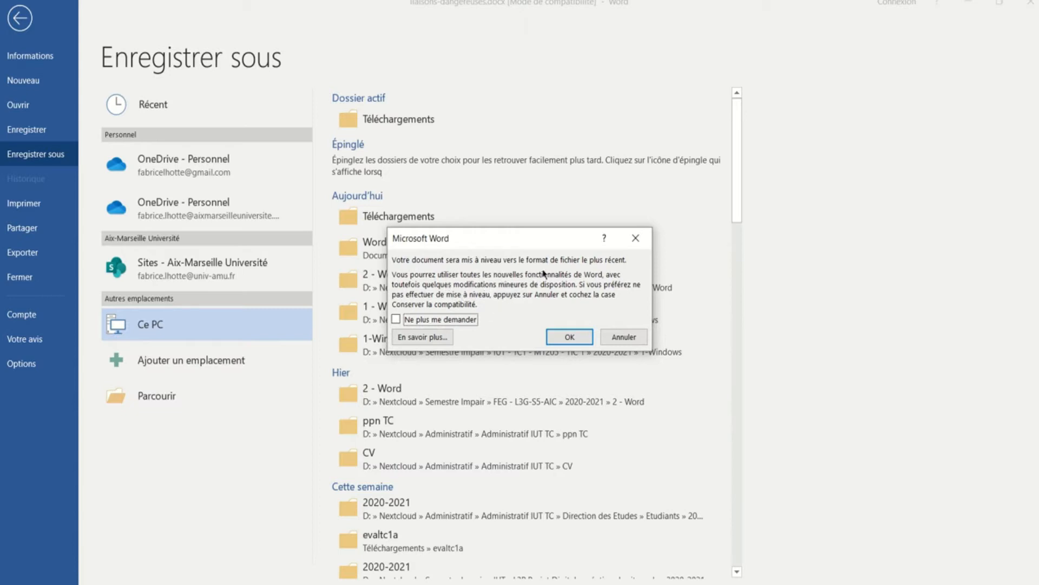
left_click(569, 337)
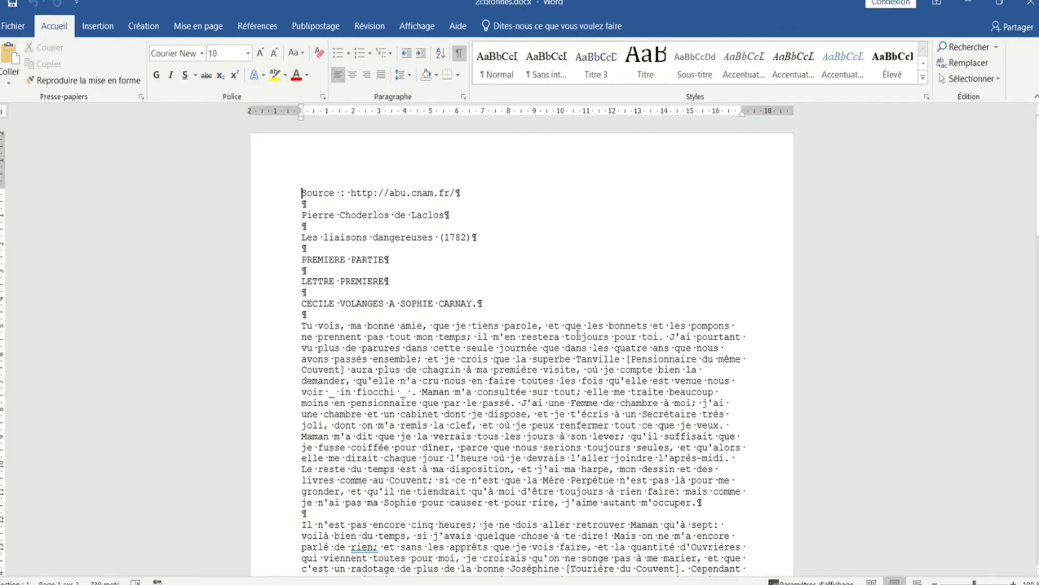
Examine the letter from the opening headings to the postscript to identify the body paragraphs.
scroll(577, 335, "down", 20)
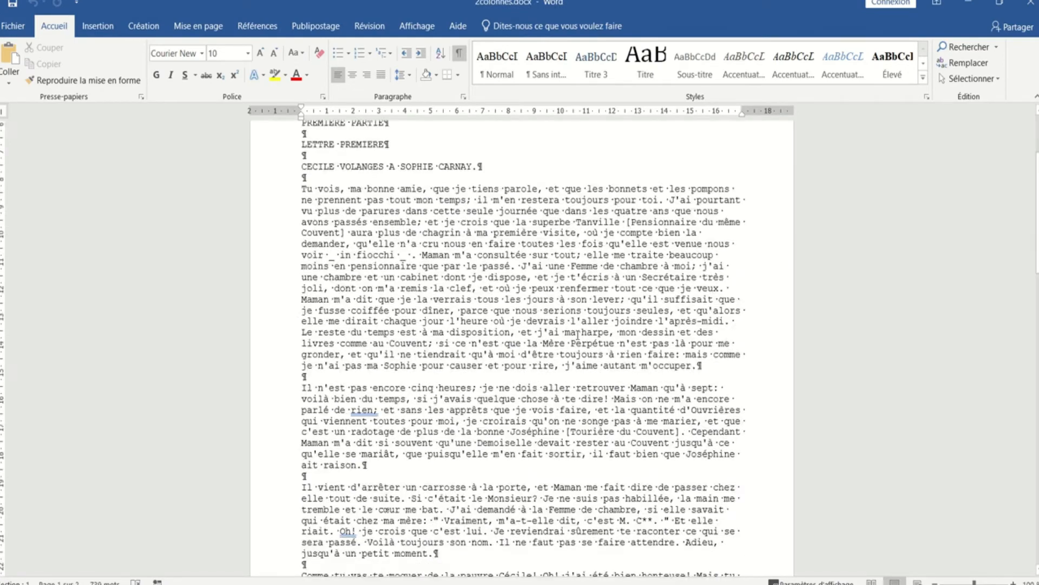
scroll(578, 336, "up", 9)
scroll(578, 335, "up", 13)
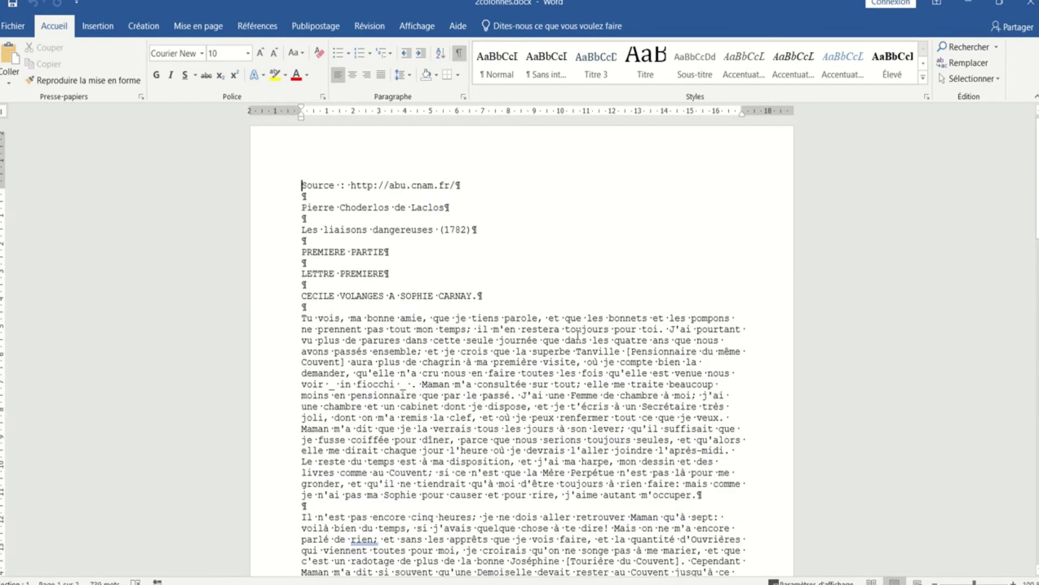
scroll(578, 336, "down", 6)
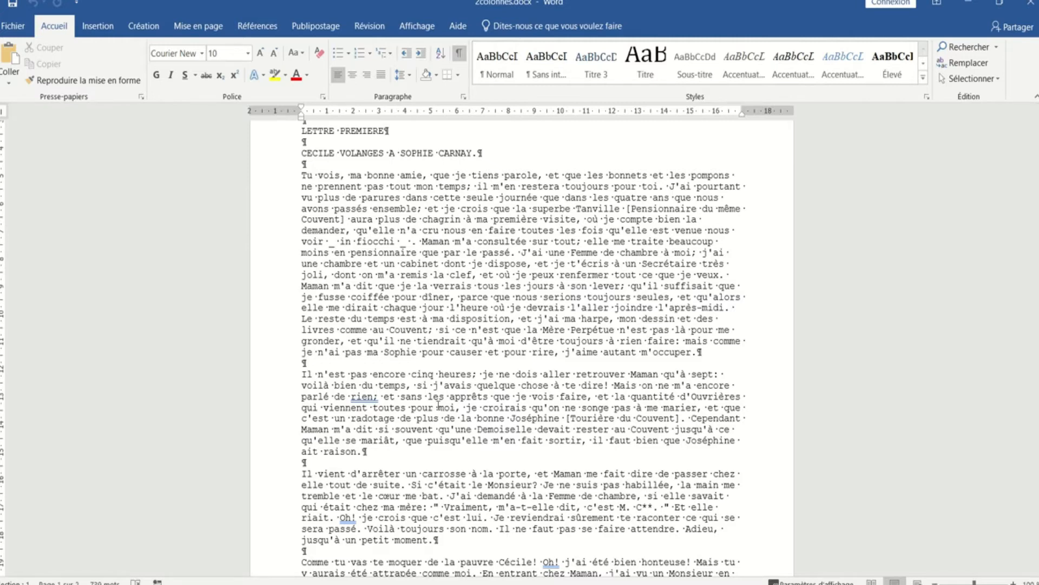
scroll(352, 380, "up", 5)
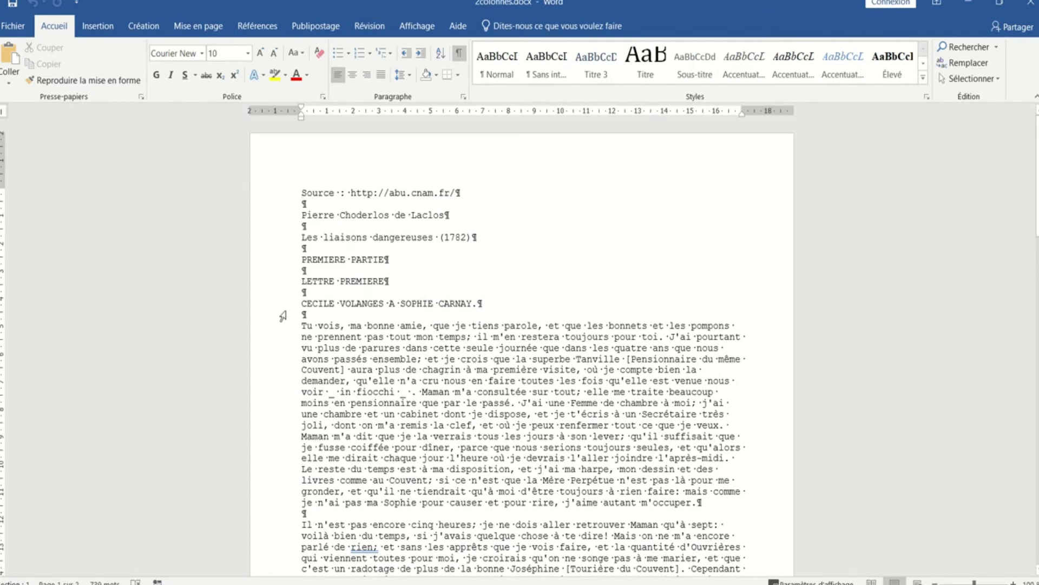
scroll(283, 314, "down", 5)
scroll(283, 315, "down", 15)
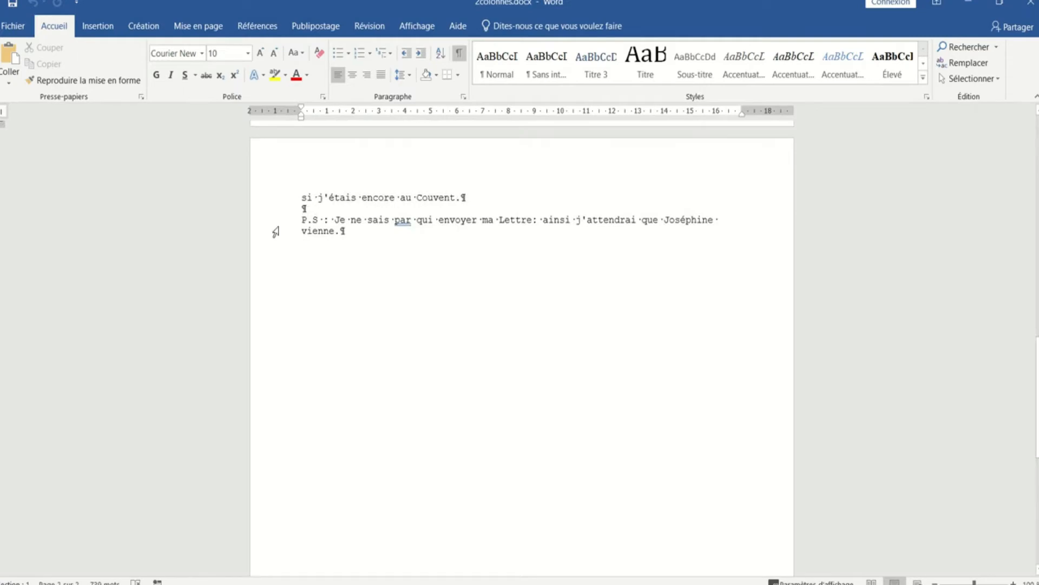
key("ctrl+Home")
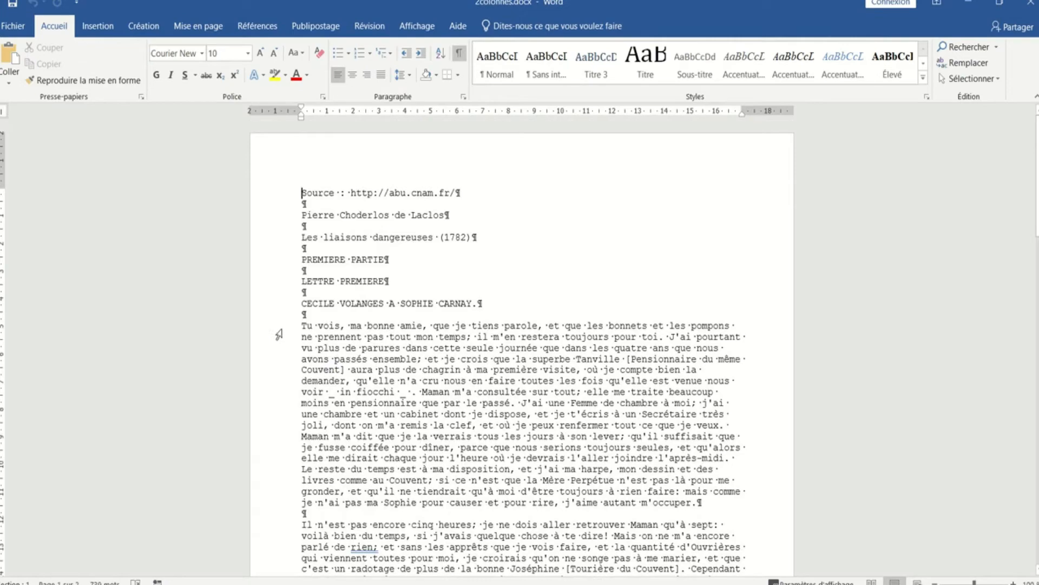
Lay out the letter's body, from "Tu vois, ma bonne amie" to "encore au Couvent.", in two columns.
left_click_drag(279, 328, 296, 485)
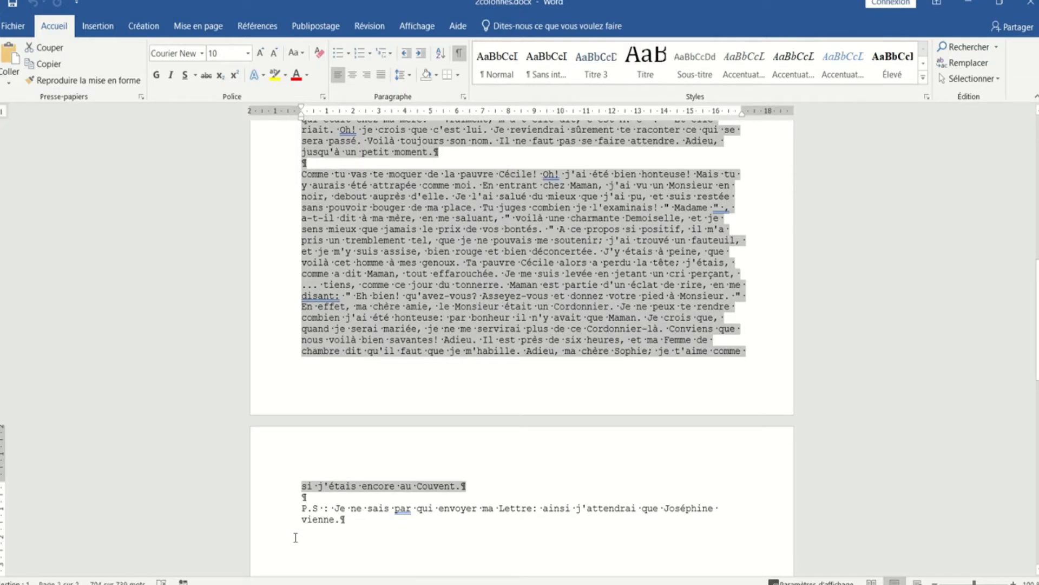
left_click(188, 36)
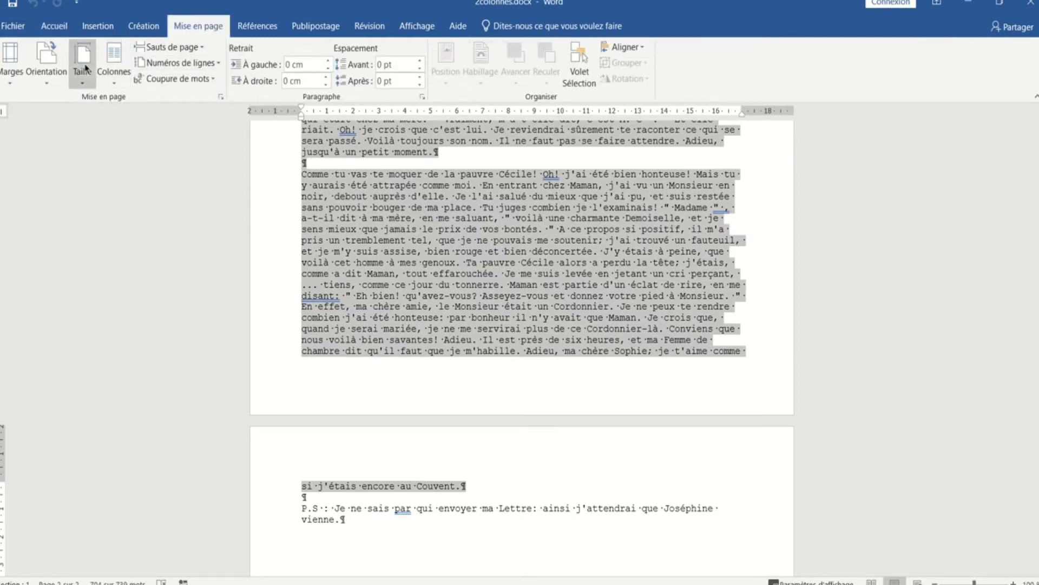
left_click(108, 84)
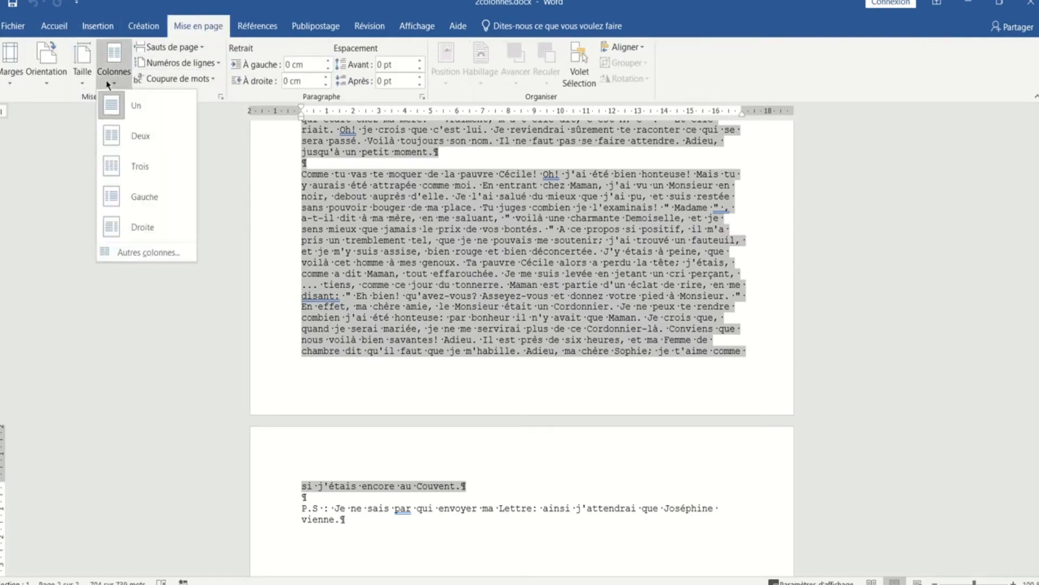
left_click(120, 134)
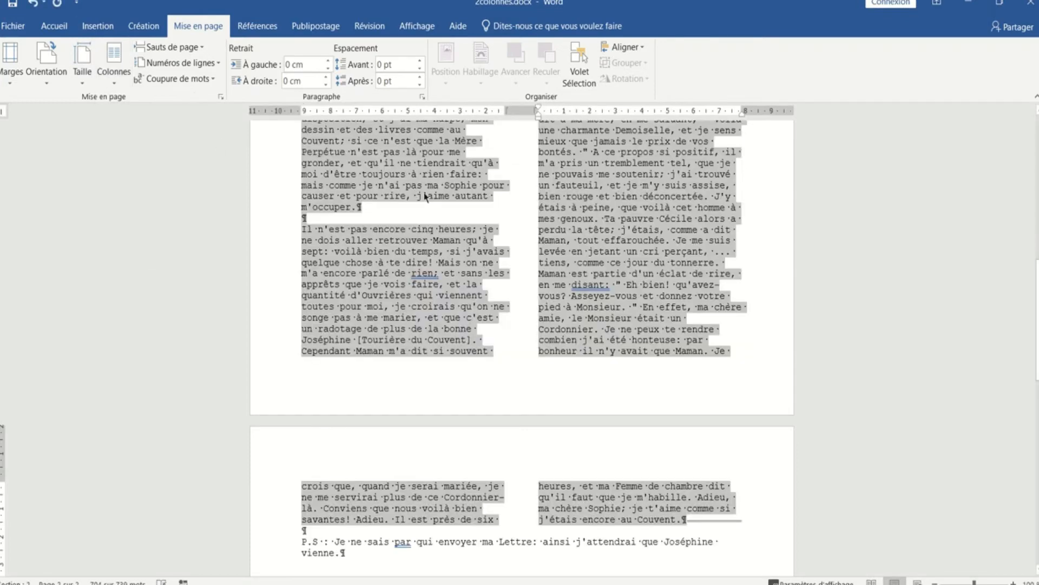
Add a separator line between the two columns of the selected letter body.
scroll(425, 198, "up", 15)
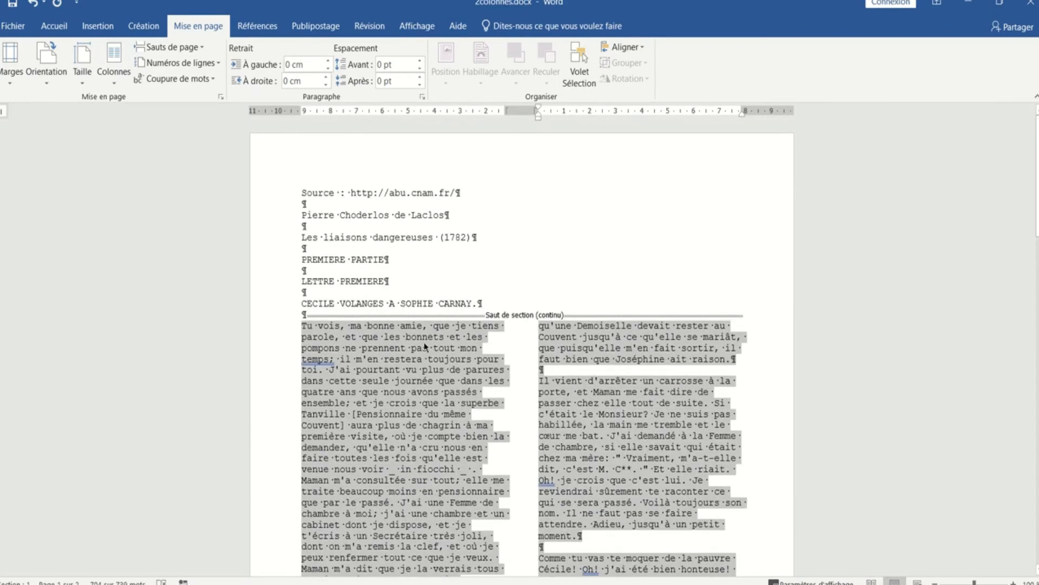
scroll(525, 387, "down", 10)
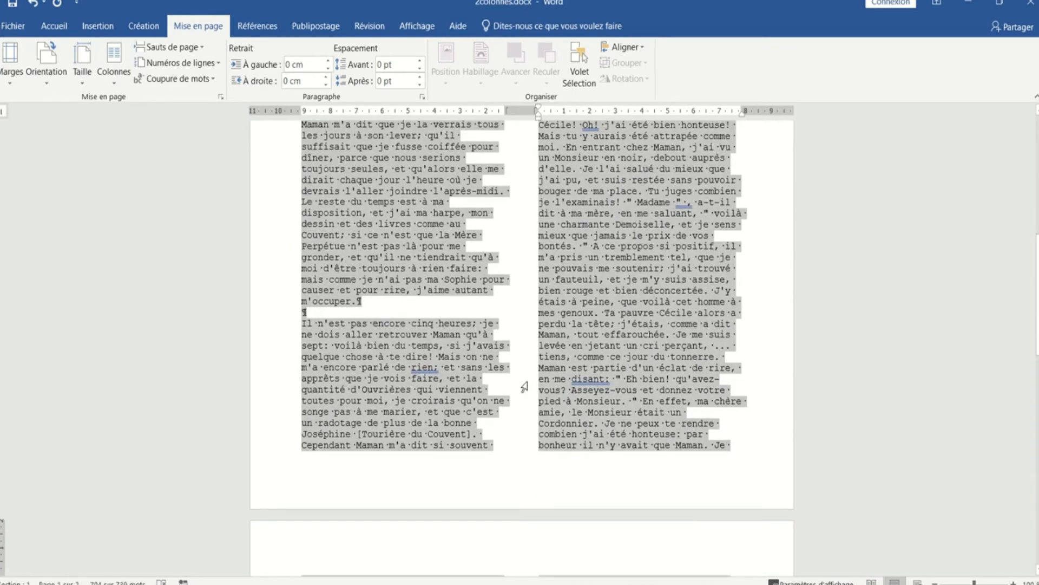
scroll(525, 387, "down", 5)
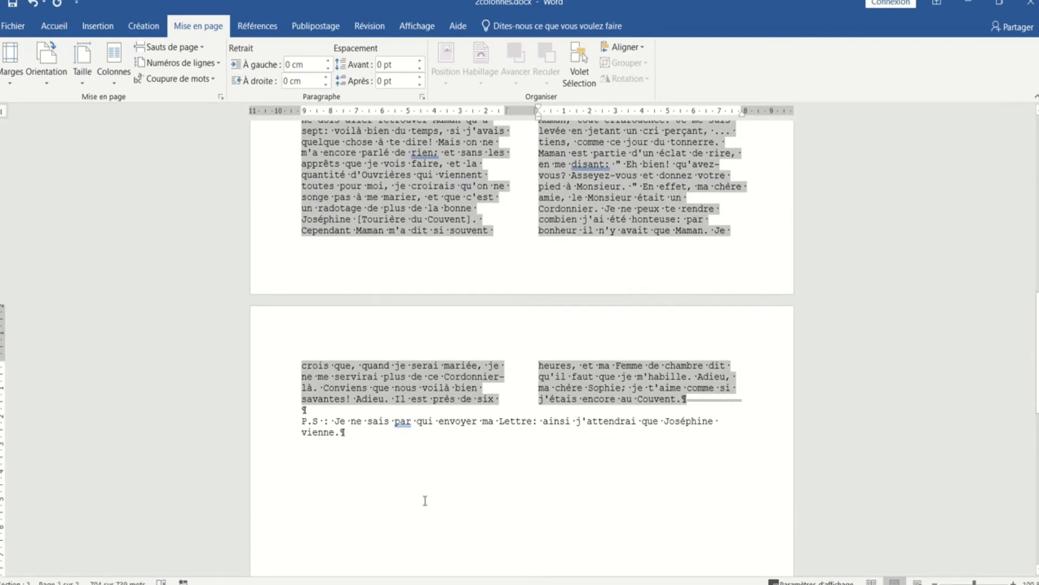
scroll(425, 501, "up", 15)
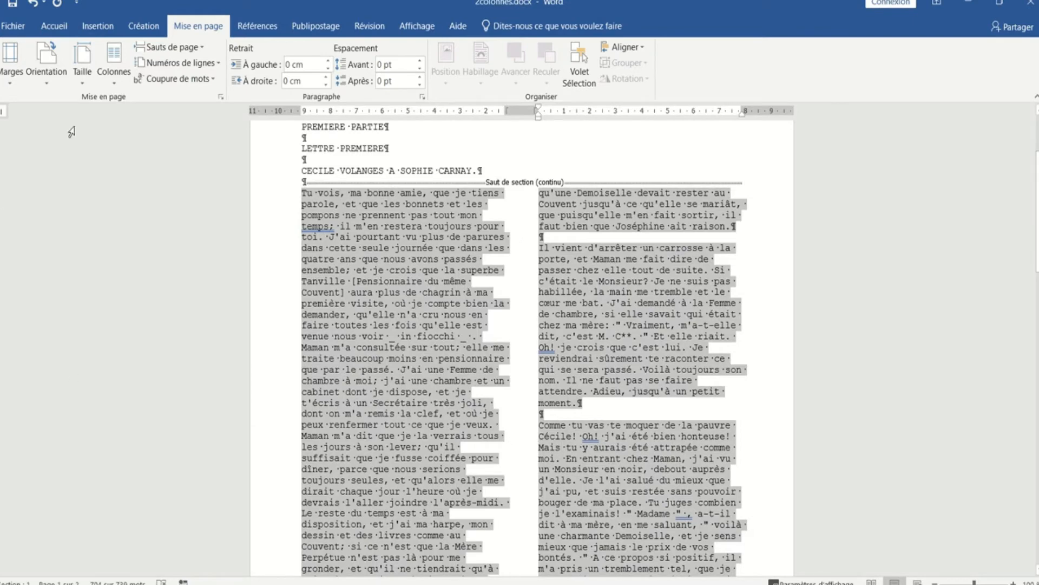
left_click(115, 82)
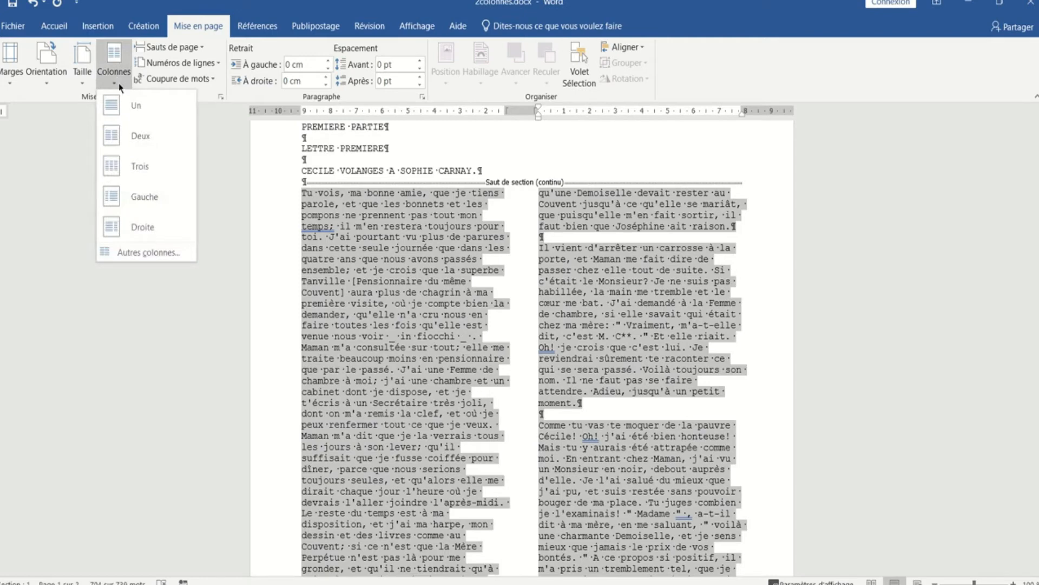
left_click(142, 252)
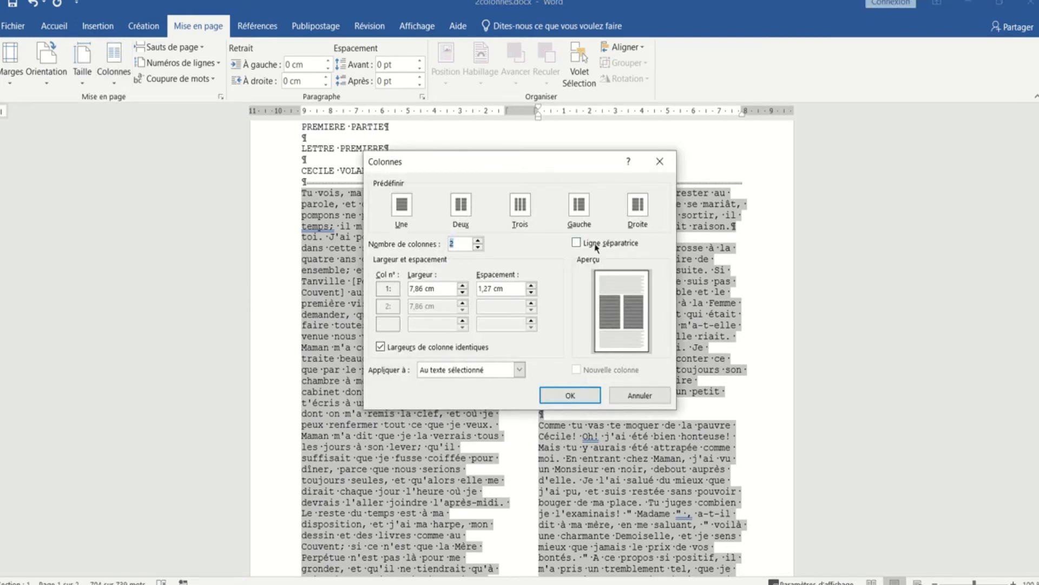
left_click(577, 243)
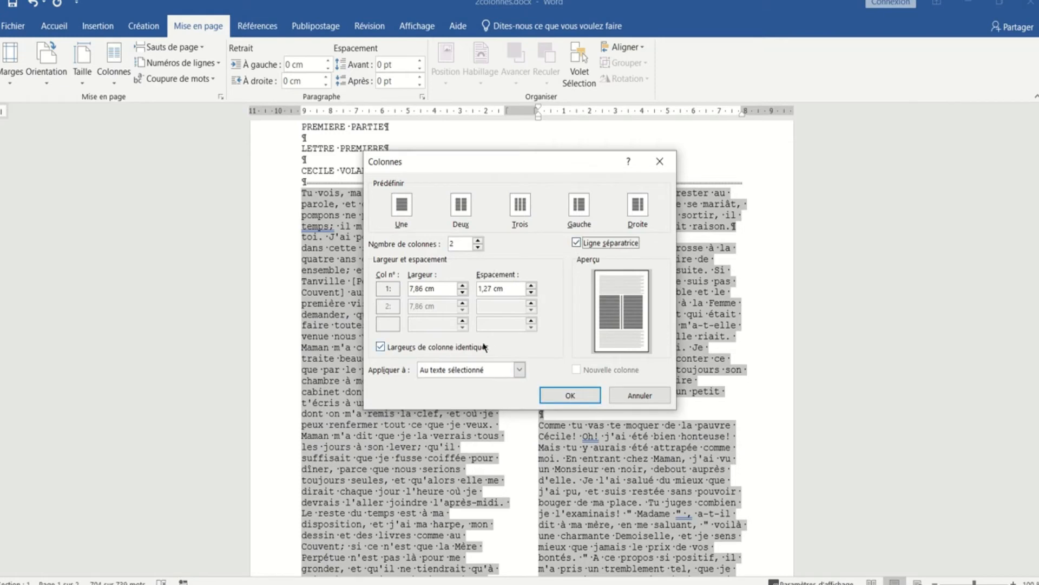
left_click(560, 398)
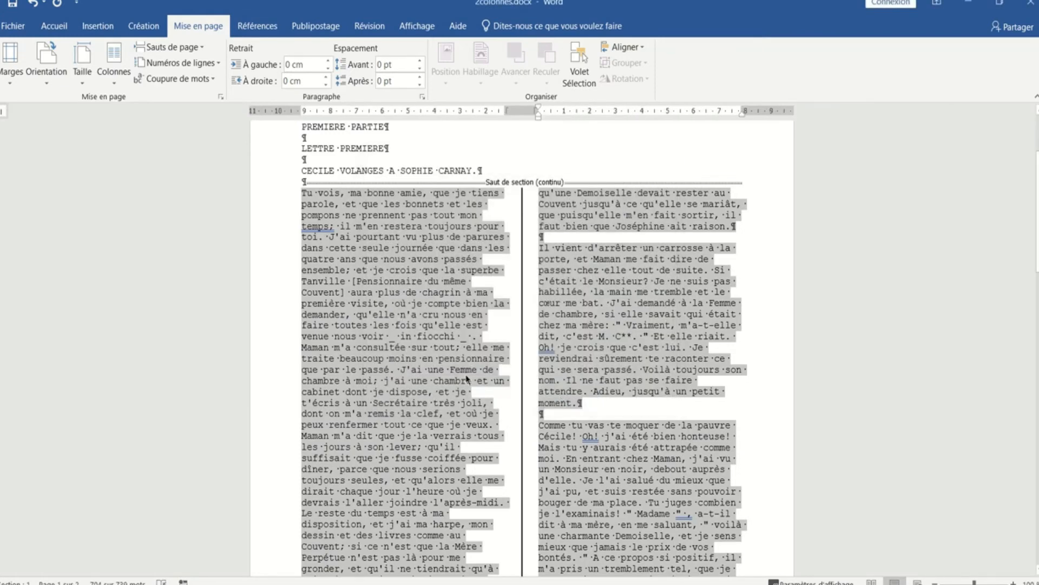
Remove the blank lines between the opening lines, from the "Source" line to "CECILE VOLANGES A SOPHIE CARNAY.".
scroll(466, 379, "down", 10)
scroll(467, 379, "down", 6)
scroll(467, 379, "up", 12)
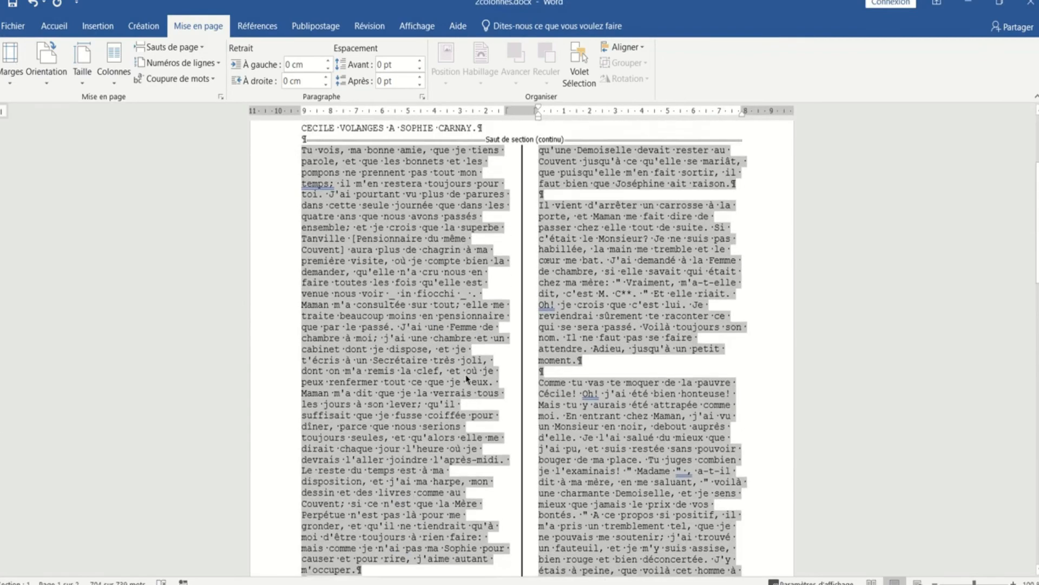
scroll(467, 379, "up", 5)
scroll(467, 379, "down", 10)
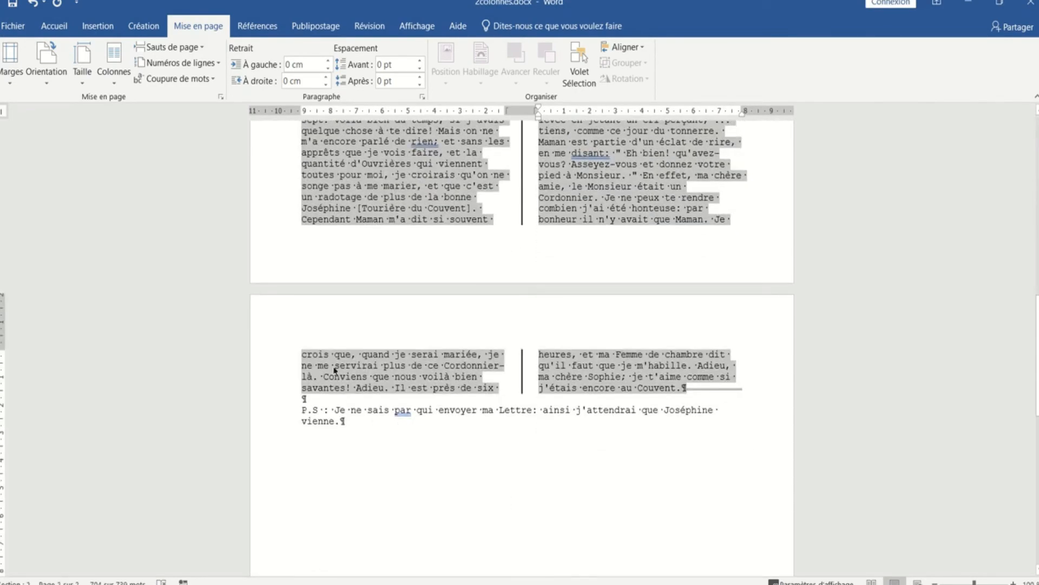
scroll(374, 314, "up", 18)
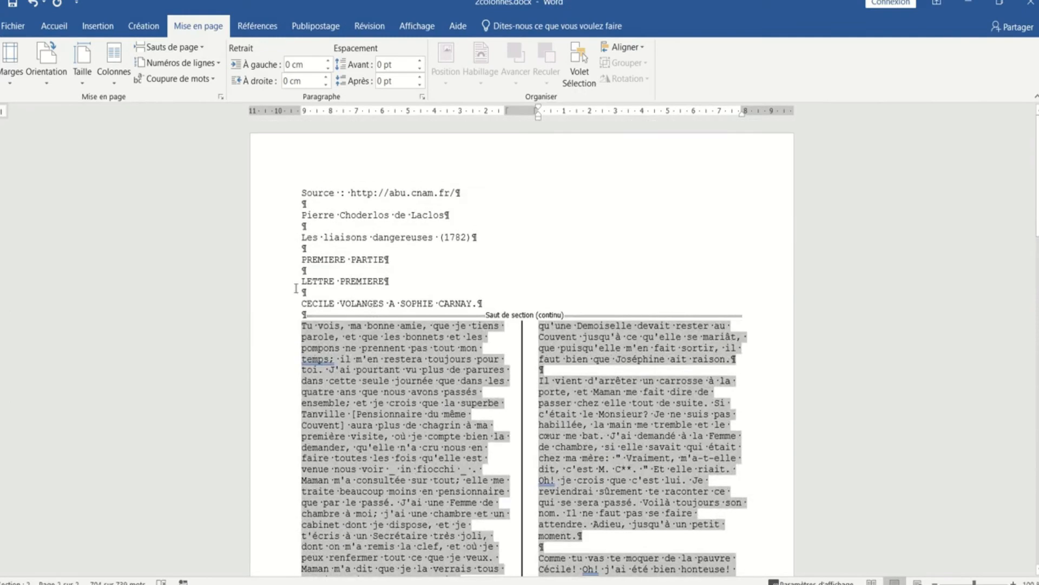
left_click(307, 200)
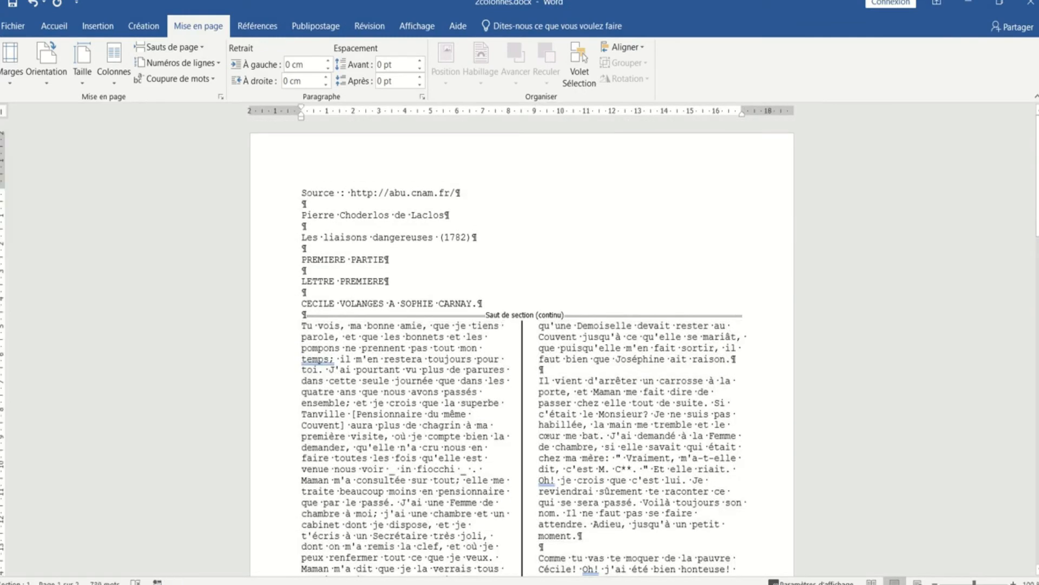
key("BackSpace")
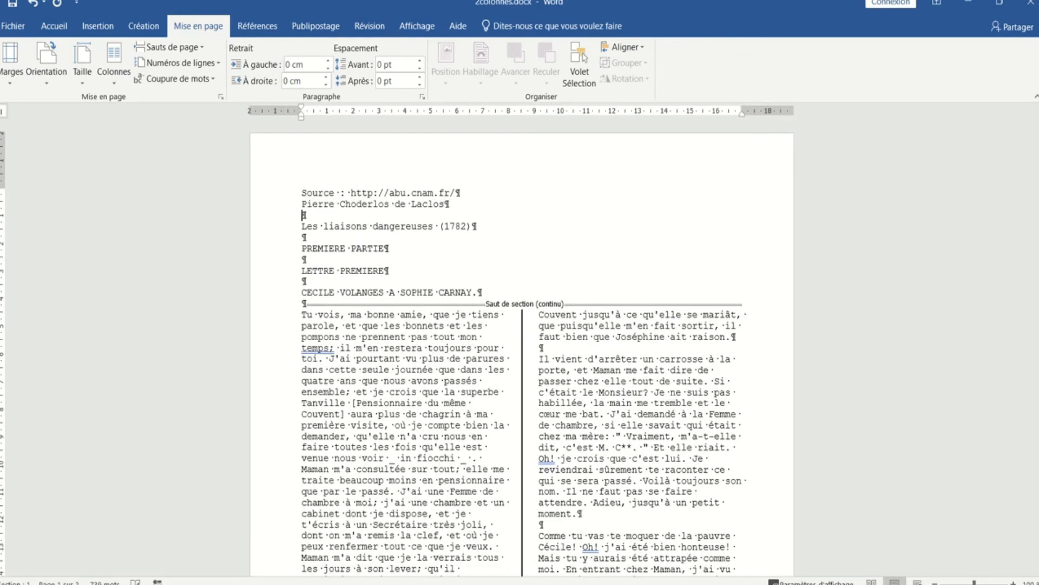
key("BackSpace")
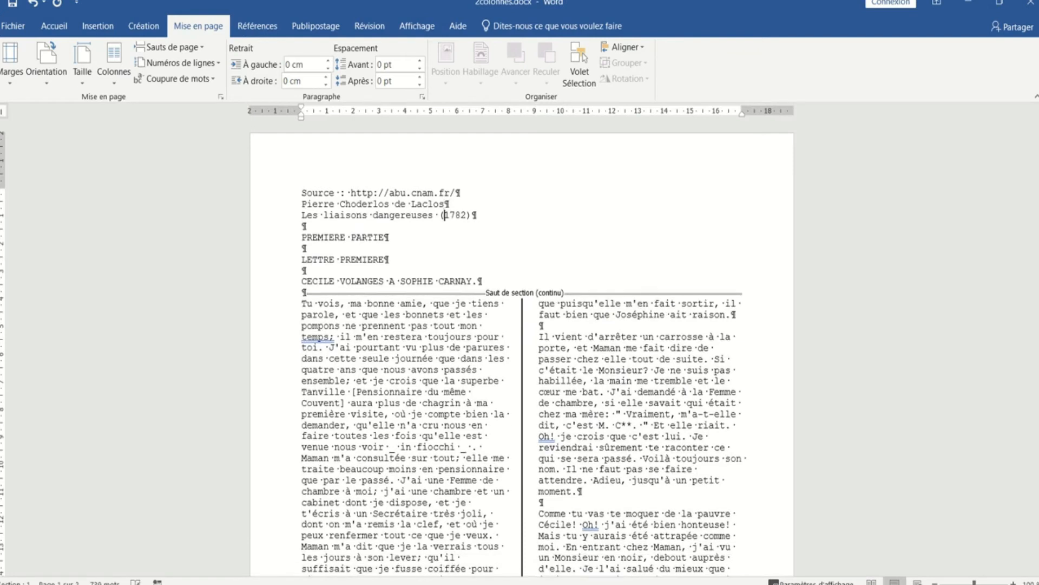
key("BackSpace")
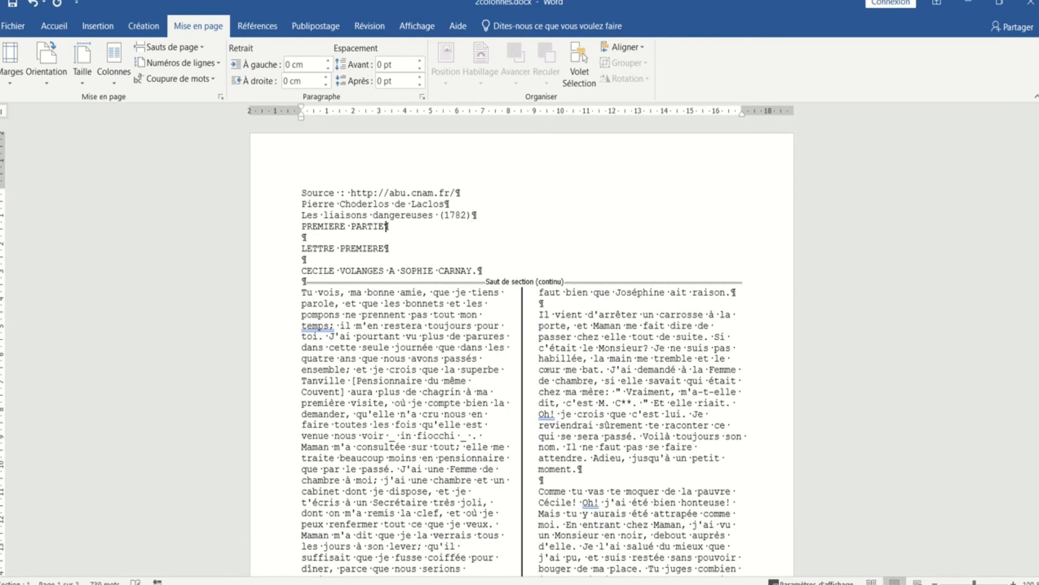
key("BackSpace")
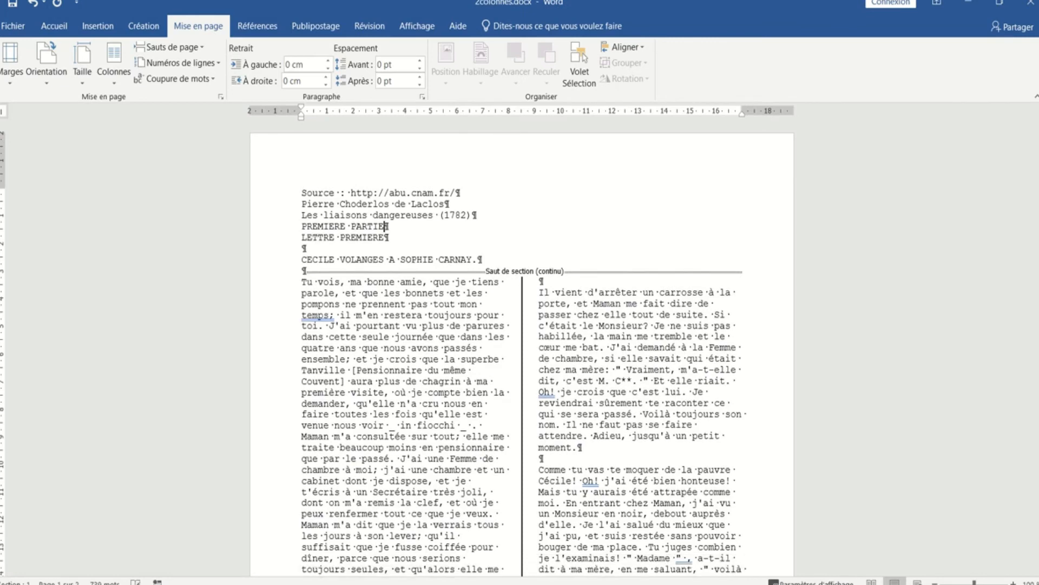
key("BackSpace")
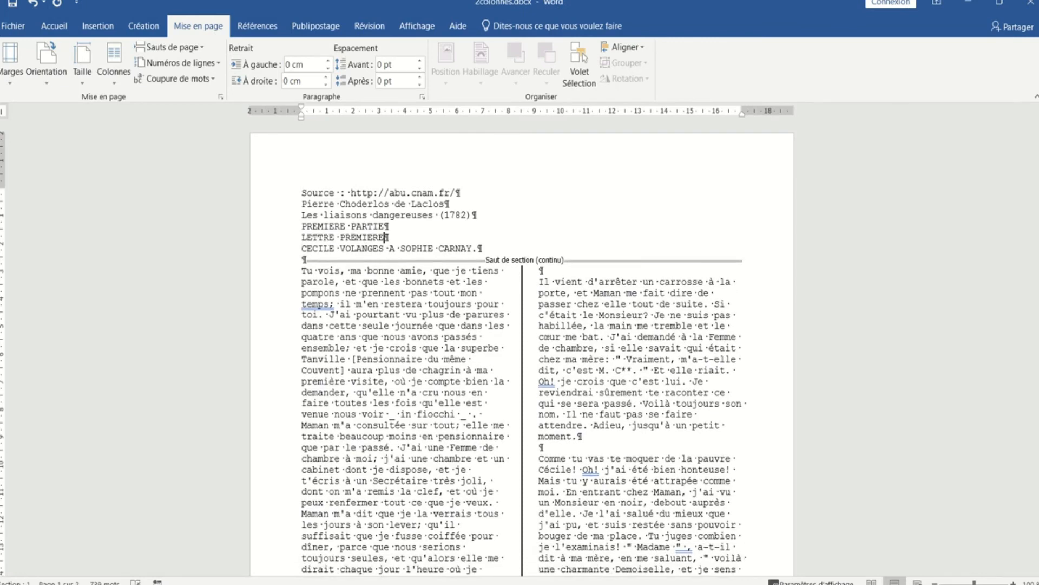
Join "PREMIERE PARTIE" and "LETTRE PREMIERE" on one heading line, separated by a spaced hyphen.
scroll(522, 347, "down", 20)
scroll(522, 346, "up", 20)
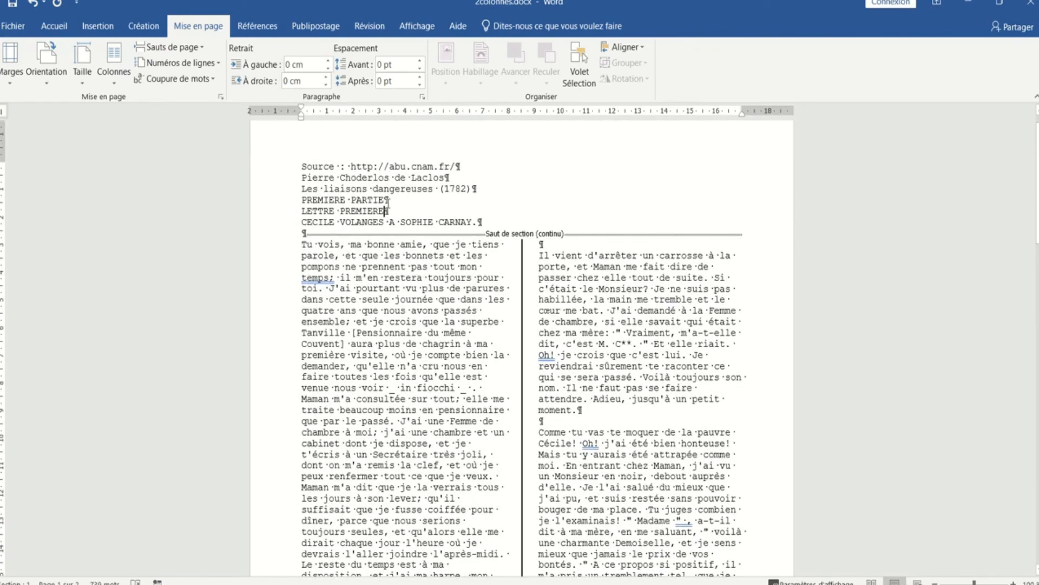
type("-")
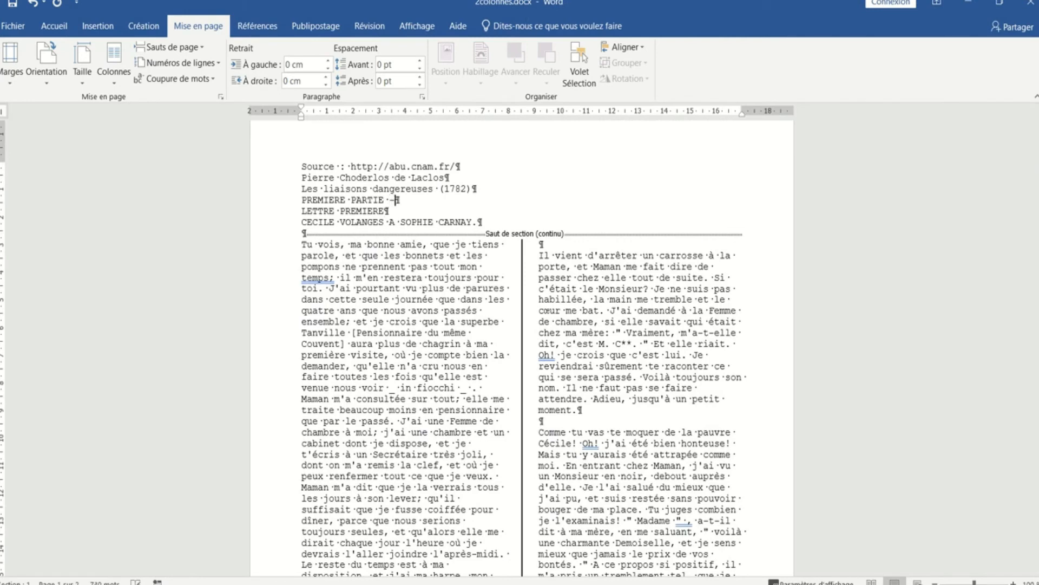
key("Delete")
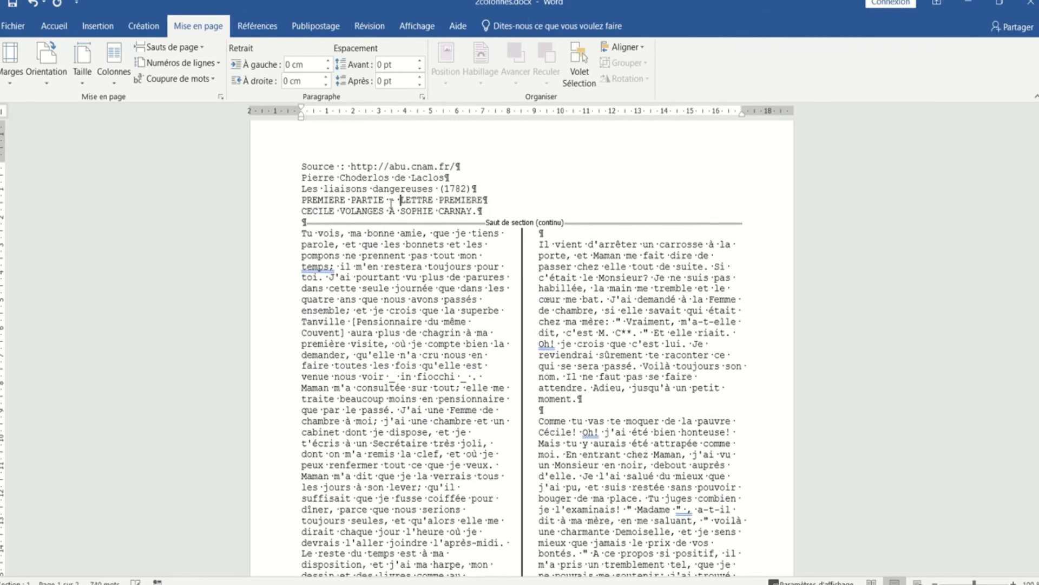
Join the author line to the end of the "Source" line, separated by a spaced hyphen.
scroll(391, 205, "down", 20)
scroll(390, 205, "up", 8)
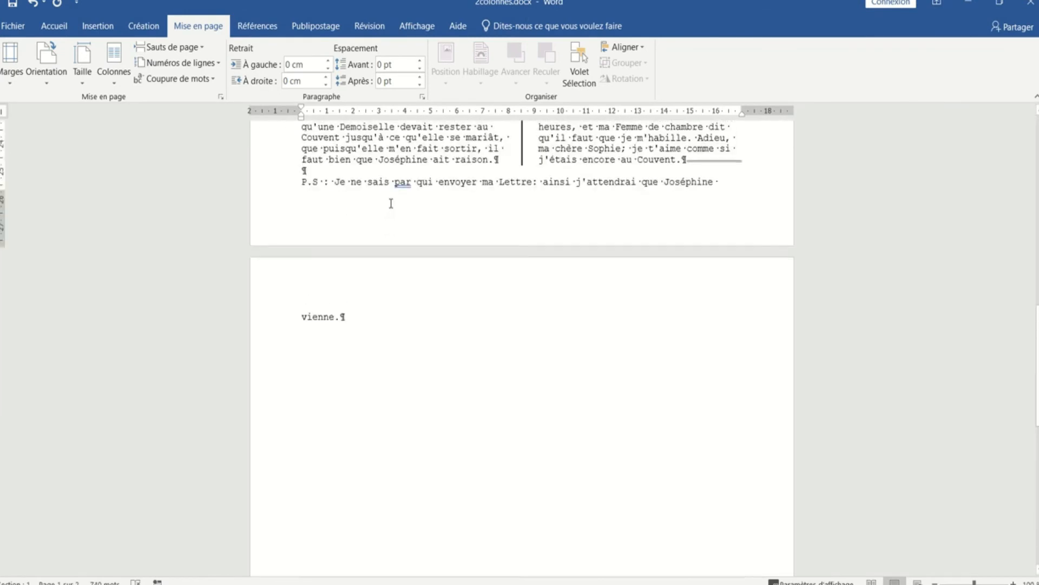
scroll(391, 205, "up", 15)
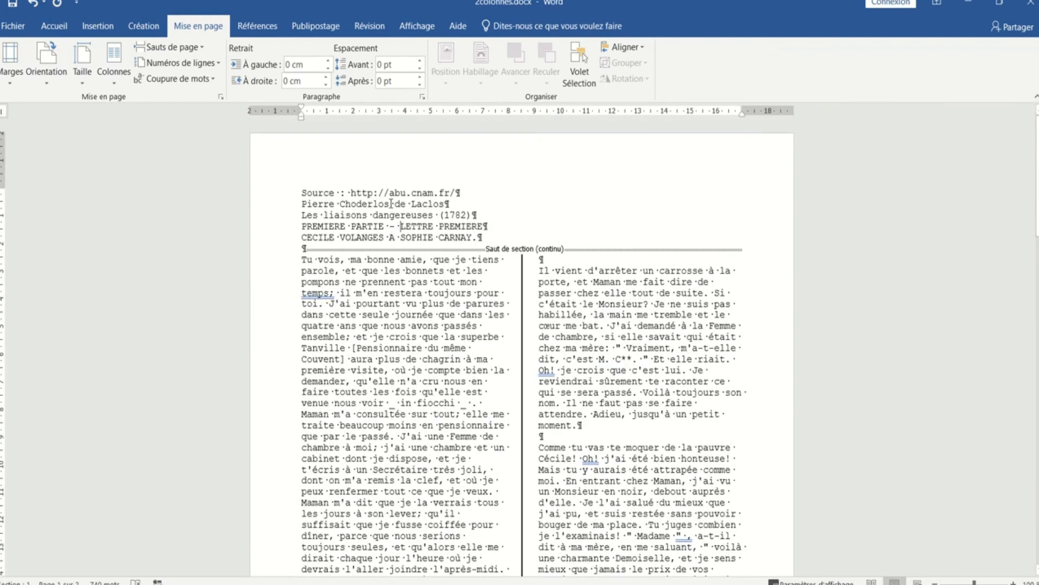
left_click(484, 191)
type("-")
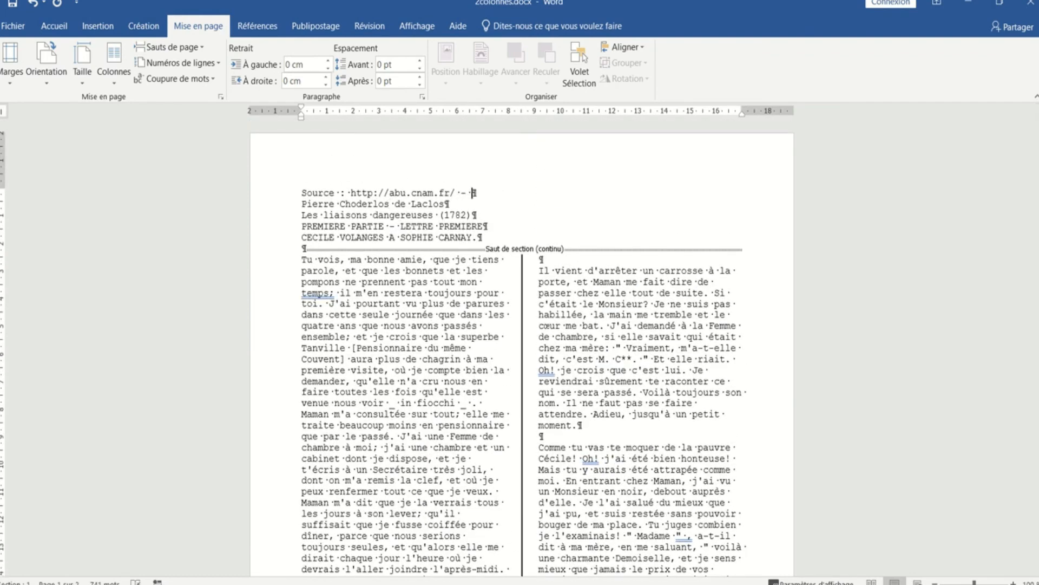
key("Delete")
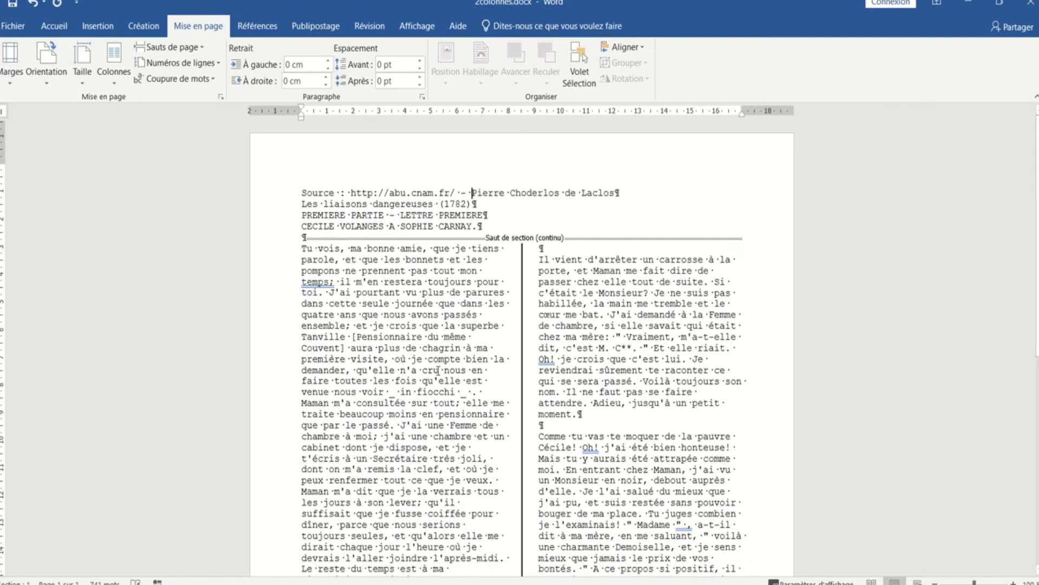
Make the four heading lines above the two-column text bold and centred, and check the page layout down to the postscript.
scroll(439, 371, "down", 10)
scroll(439, 372, "up", 10)
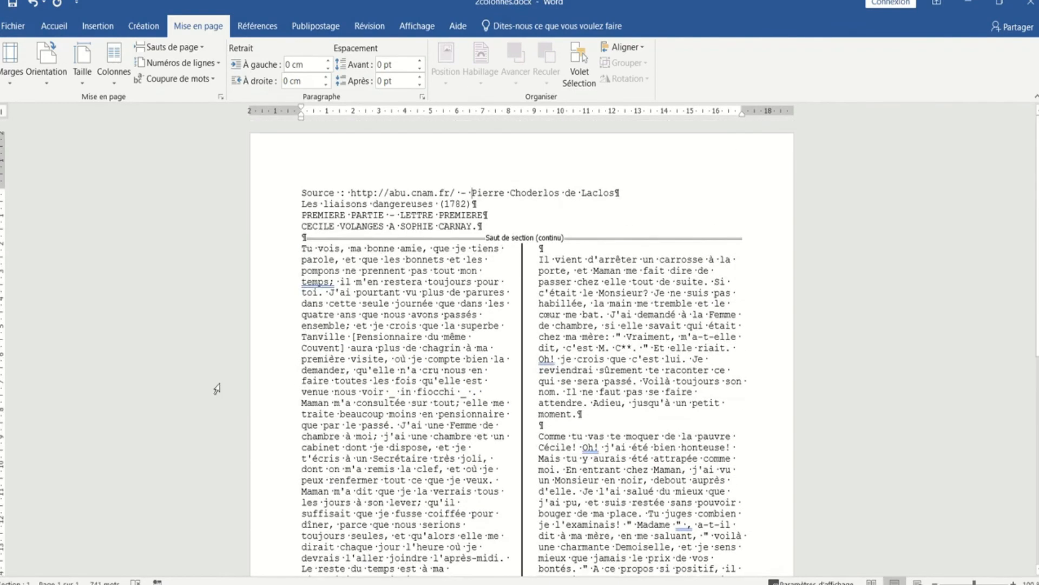
left_click_drag(279, 194, 279, 229)
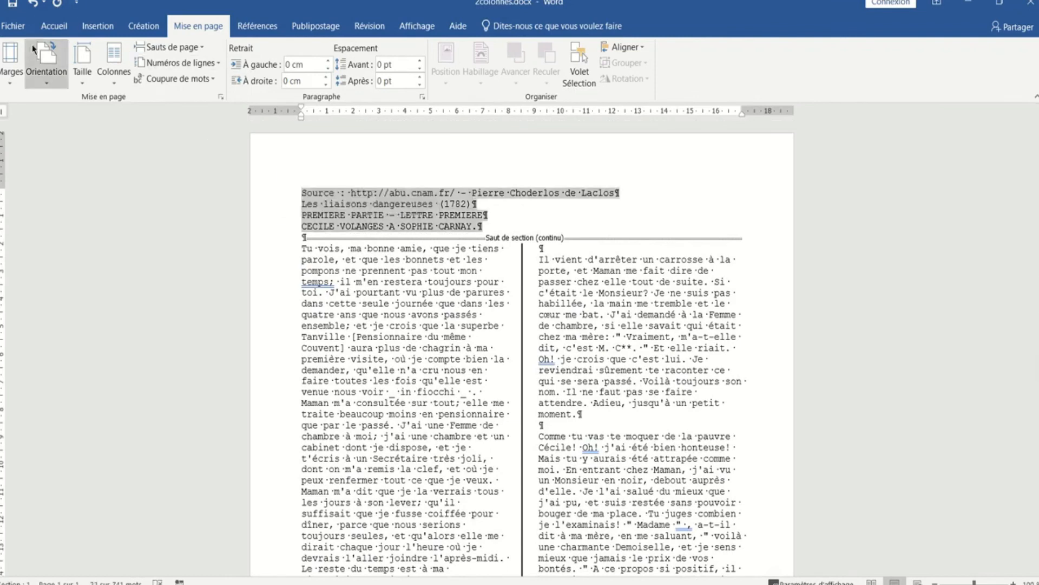
left_click(55, 26)
left_click(156, 75)
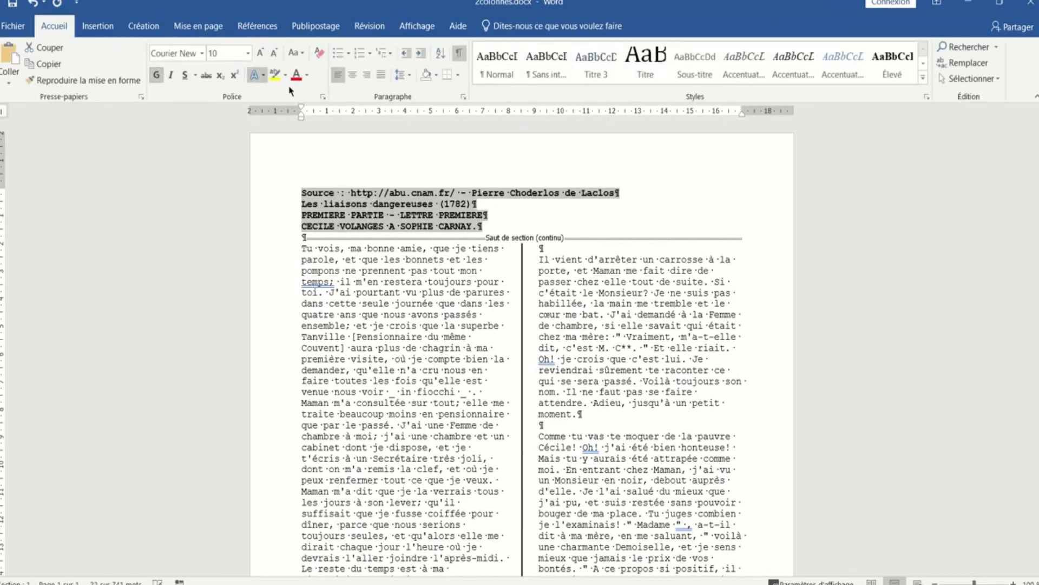
left_click(352, 76)
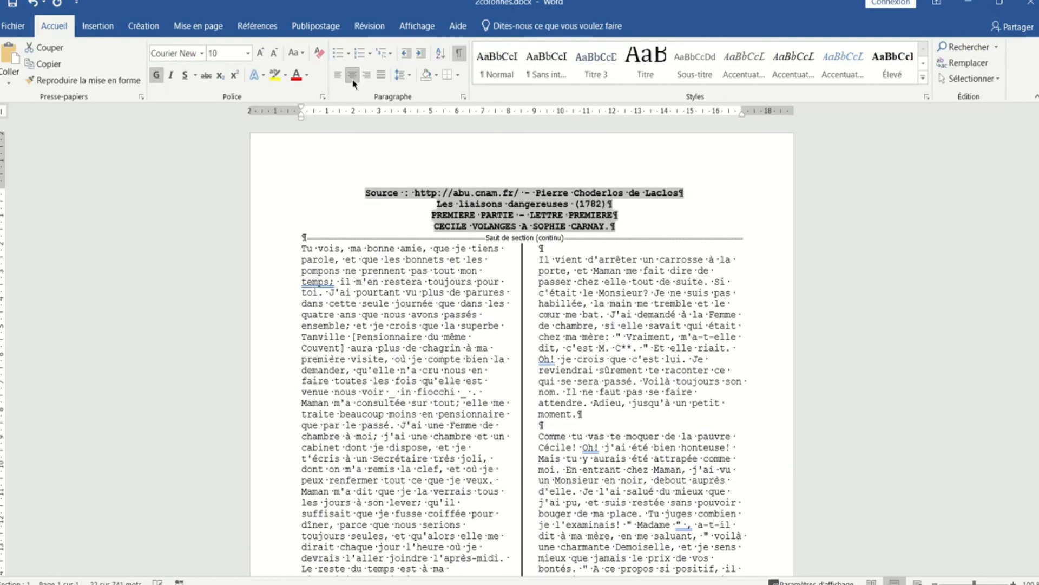
left_click(408, 314)
scroll(497, 441, "down", 10)
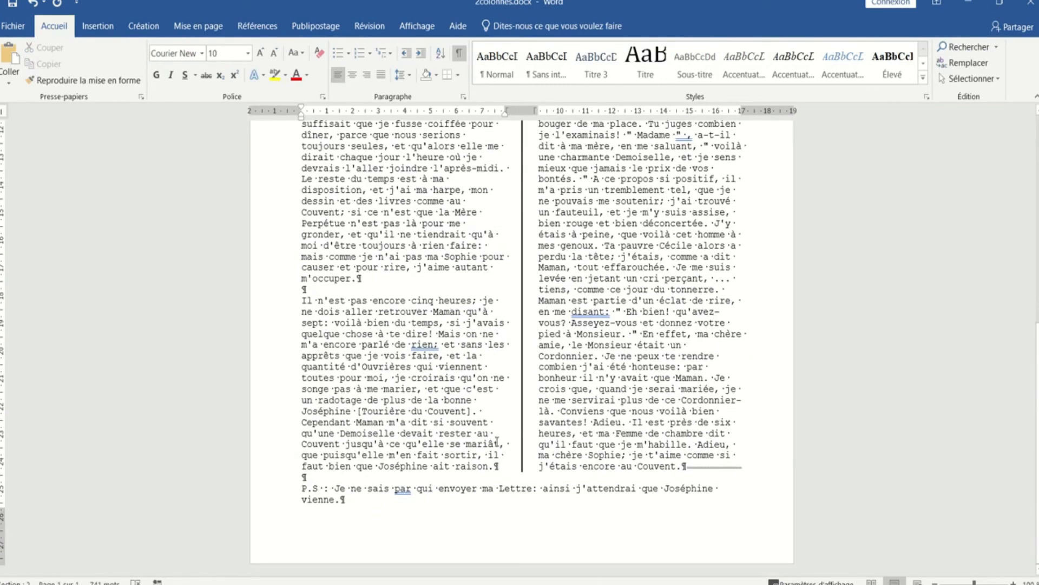
scroll(497, 441, "up", 10)
scroll(497, 442, "down", 9)
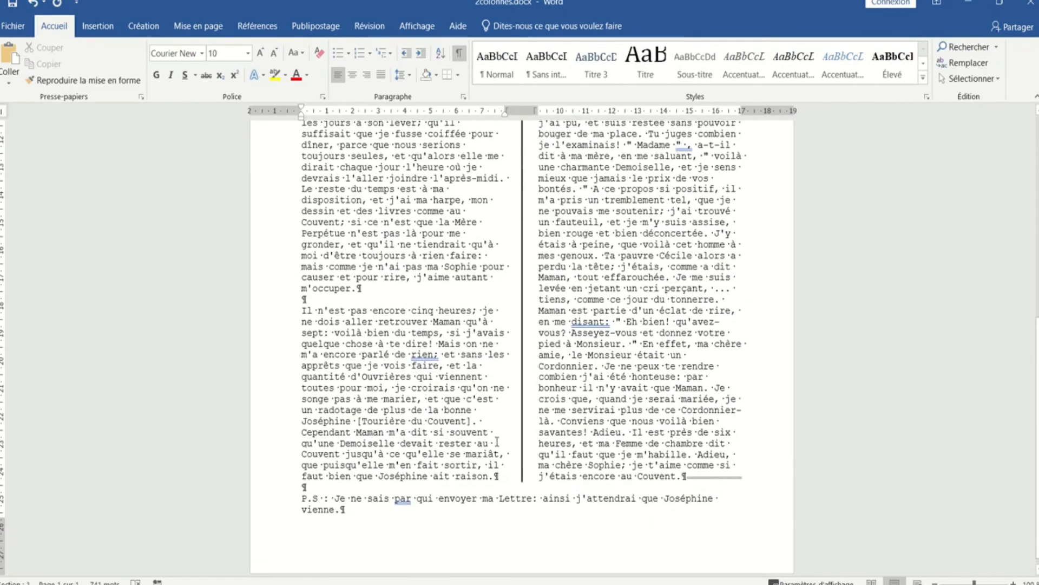
scroll(497, 441, "up", 10)
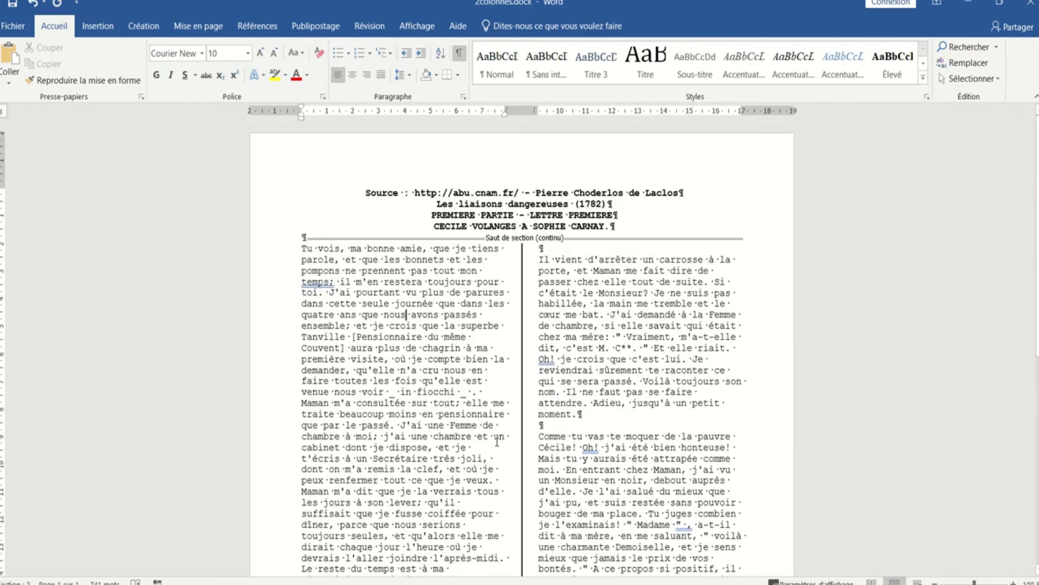